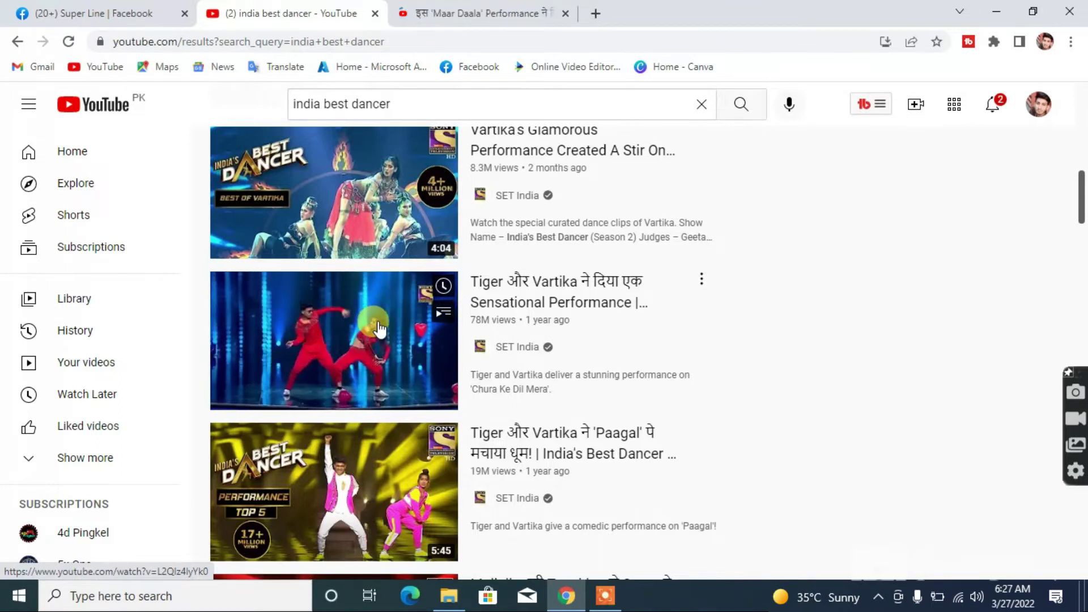
Review the Super Line Facebook page's Best Dance Performance 2022 video, including its view count and reach
{"action": "scroll", "coordinate": [368, 330], "scroll_direction": "up", "scroll_amount": 5}
{"action": "scroll", "coordinate": [364, 330], "scroll_direction": "up", "scroll_amount": 5}
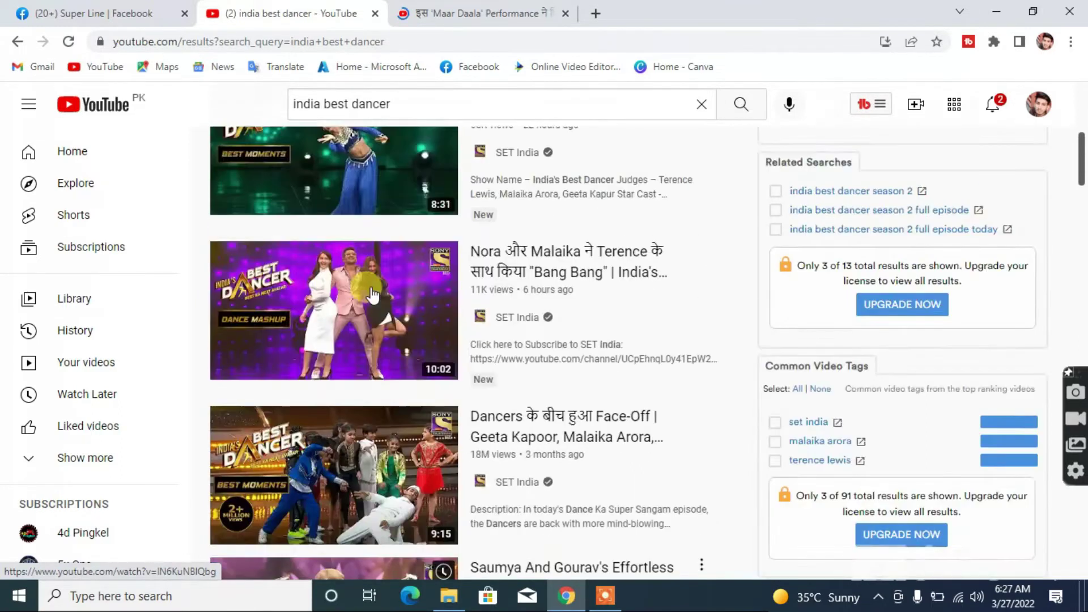
{"action": "left_click", "coordinate": [470, 17]}
{"action": "left_click", "coordinate": [94, 13]}
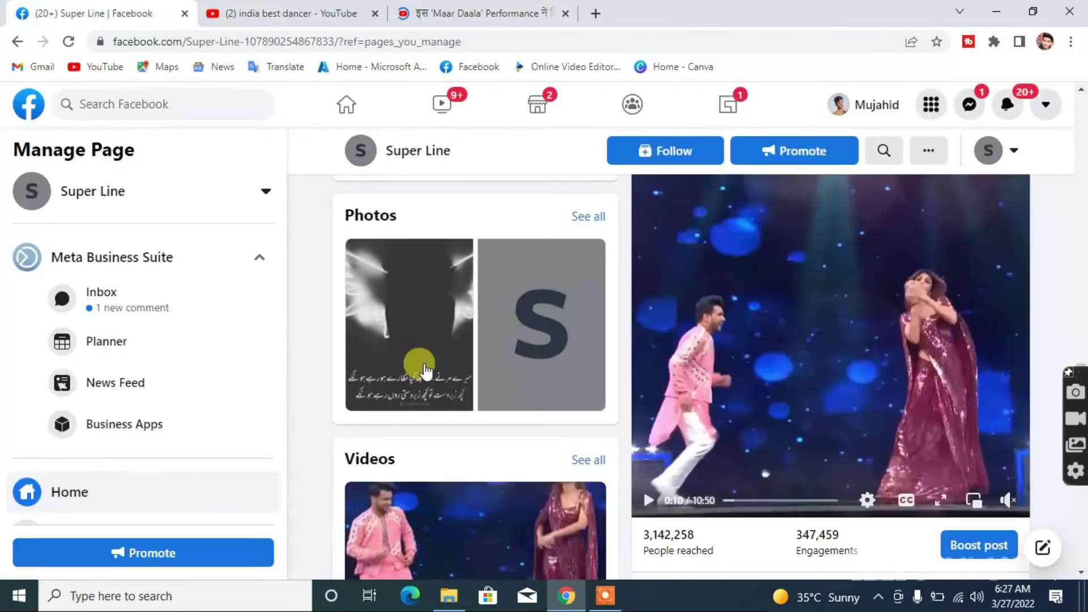
{"action": "scroll", "coordinate": [426, 371], "scroll_direction": "down", "scroll_amount": 3}
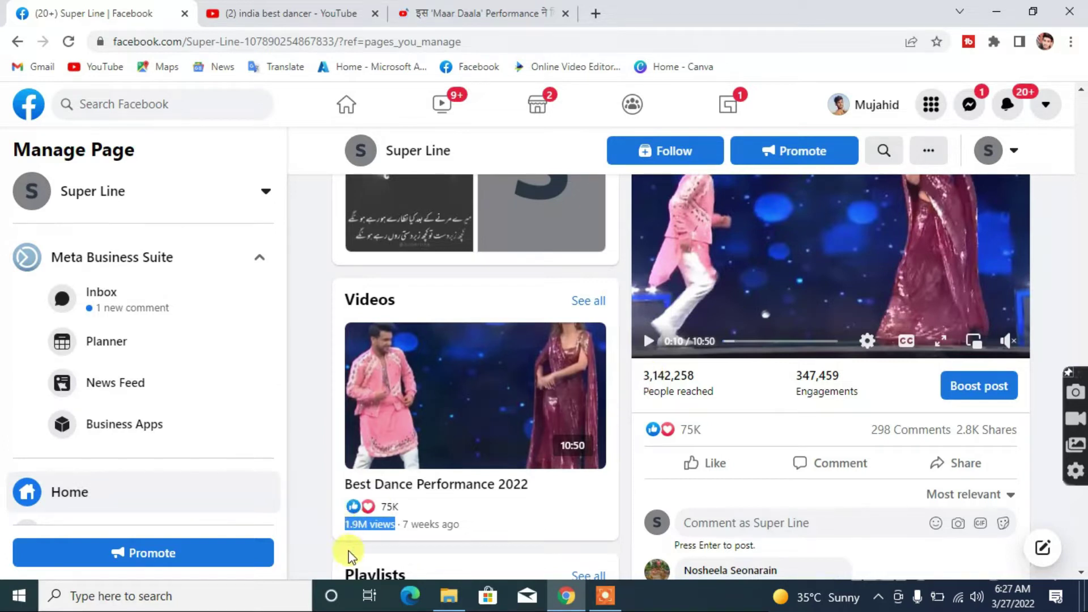
{"action": "scroll", "coordinate": [479, 499], "scroll_direction": "up", "scroll_amount": 5}
{"action": "scroll", "coordinate": [479, 499], "scroll_direction": "down", "scroll_amount": 3}
{"action": "scroll", "coordinate": [479, 499], "scroll_direction": "up", "scroll_amount": 1}
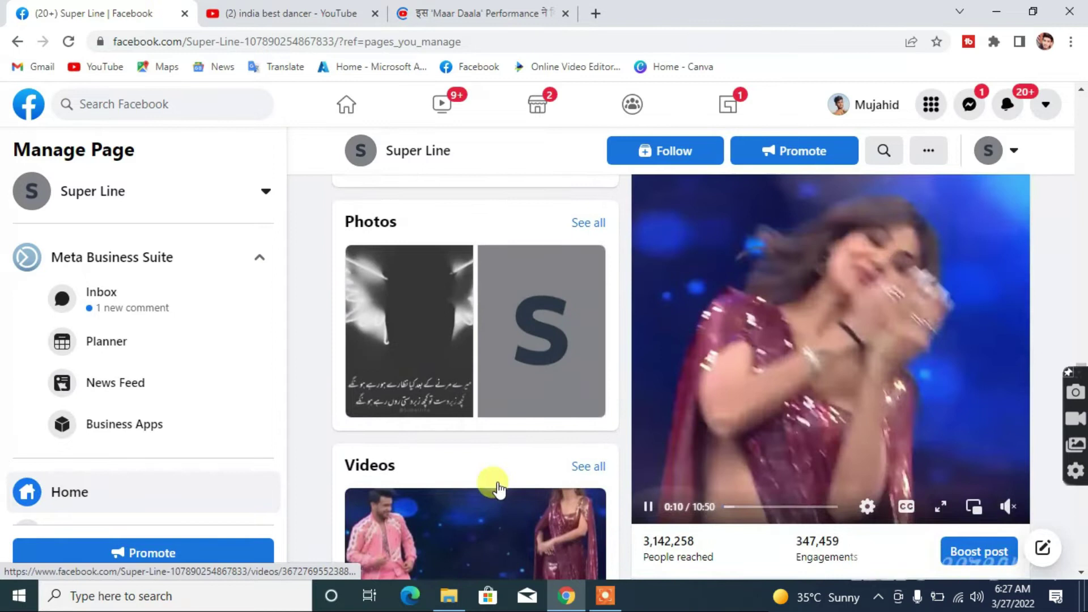
{"action": "scroll", "coordinate": [497, 489], "scroll_direction": "up", "scroll_amount": 5}
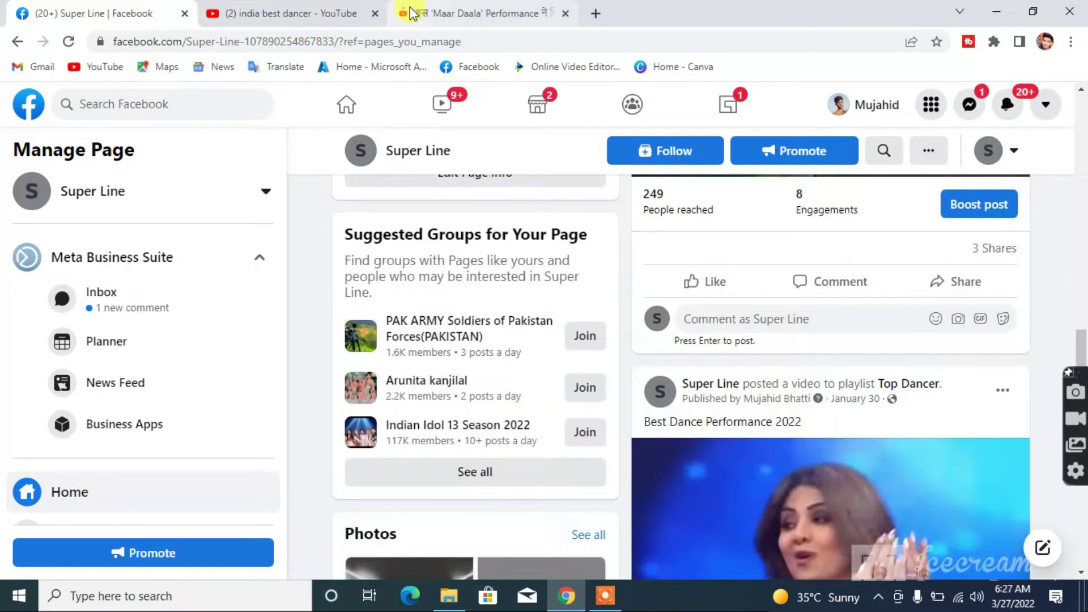
Check the opened 'Maar Daala' performance video page and return to the YouTube results for india best dancer
{"action": "left_click", "coordinate": [413, 8]}
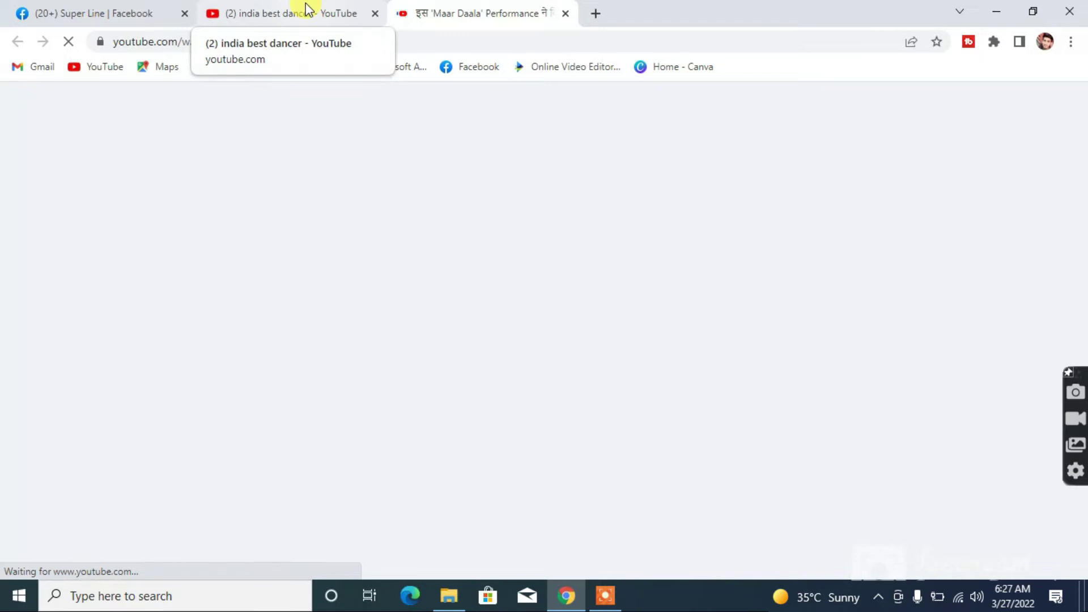
{"action": "left_click", "coordinate": [306, 9]}
{"action": "left_click", "coordinate": [413, 12]}
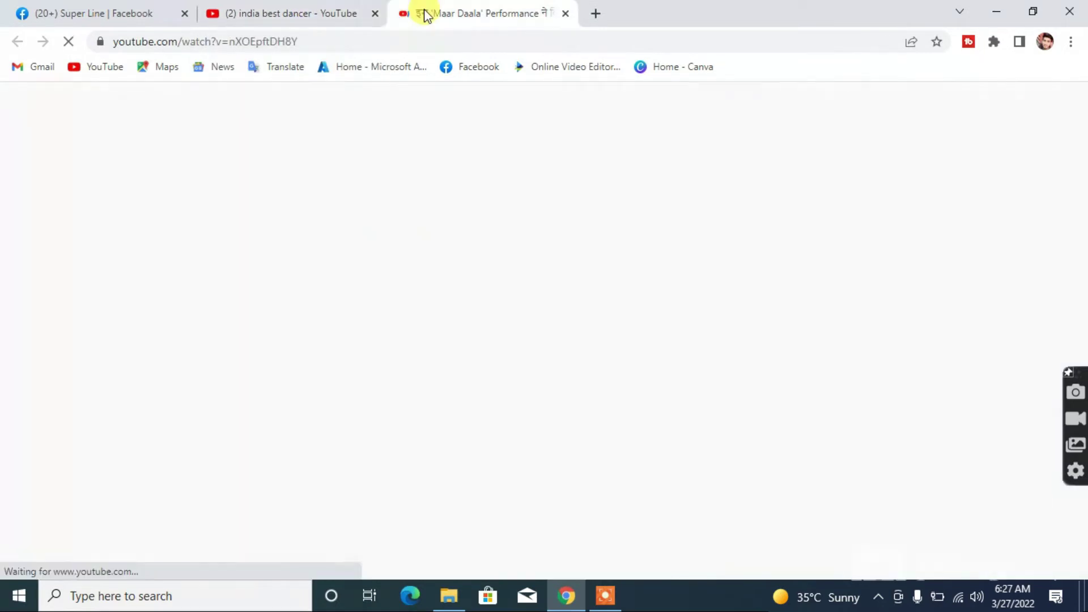
{"action": "left_click", "coordinate": [335, 6]}
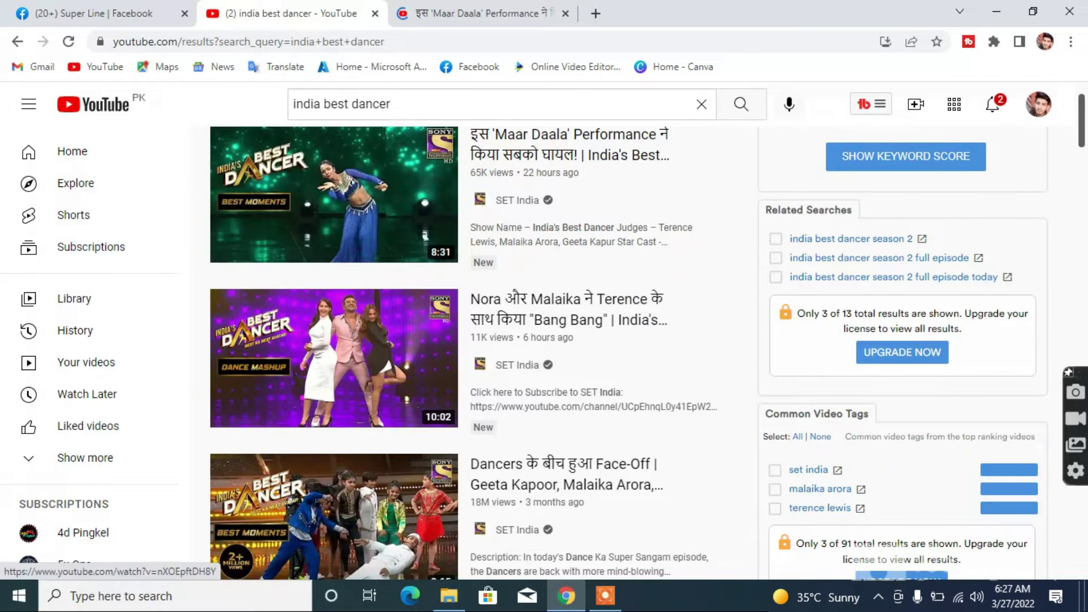
Minimize the browser and open Wondershare Filmora9 from the desktop
{"action": "left_click", "coordinate": [878, 597]}
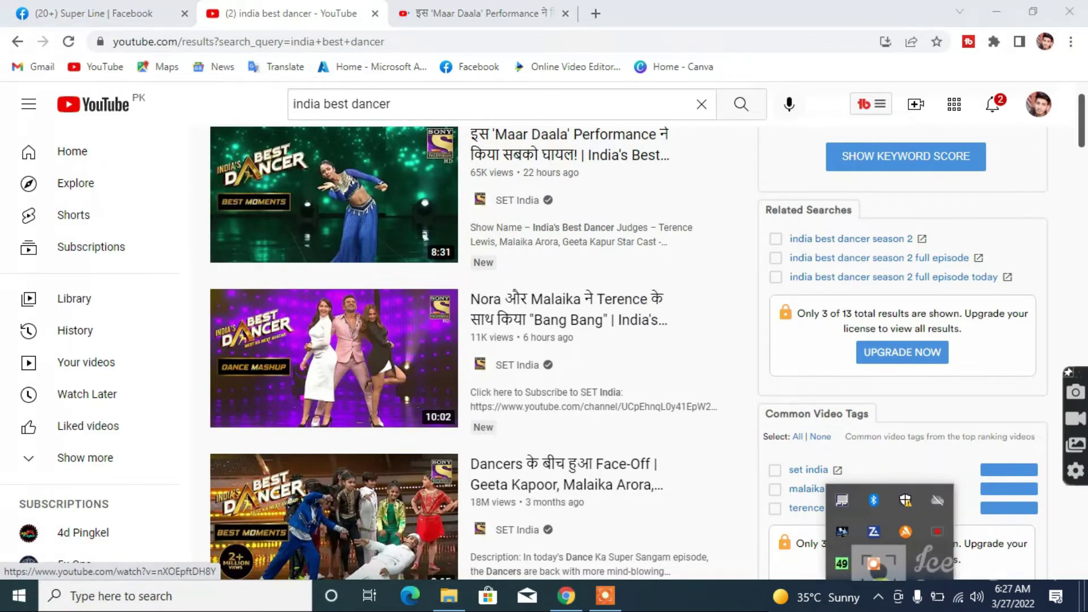
{"action": "left_click", "coordinate": [1014, 11]}
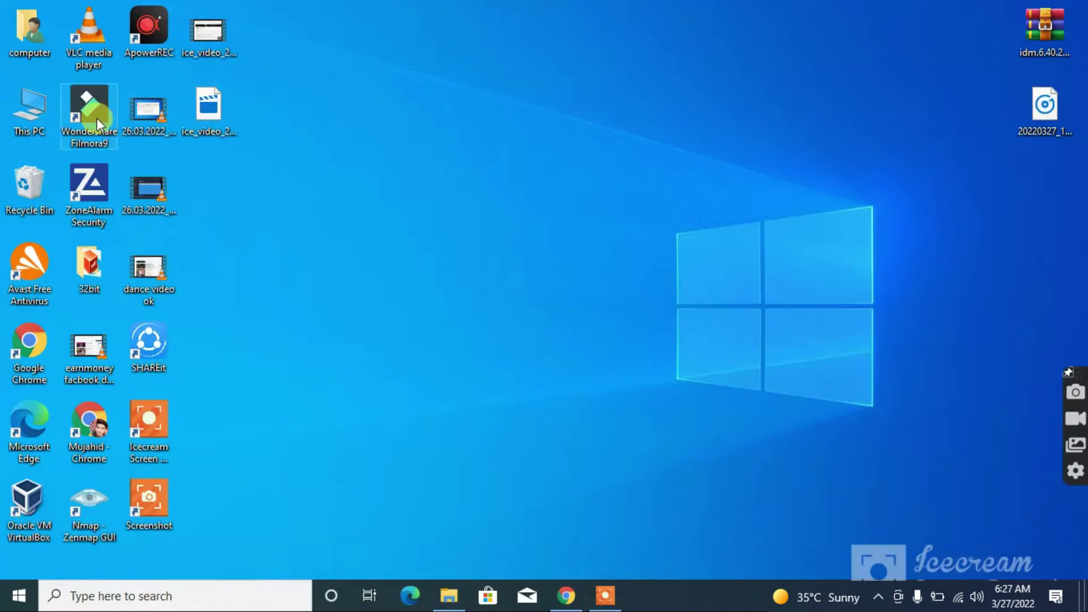
{"action": "double_click", "coordinate": [97, 118]}
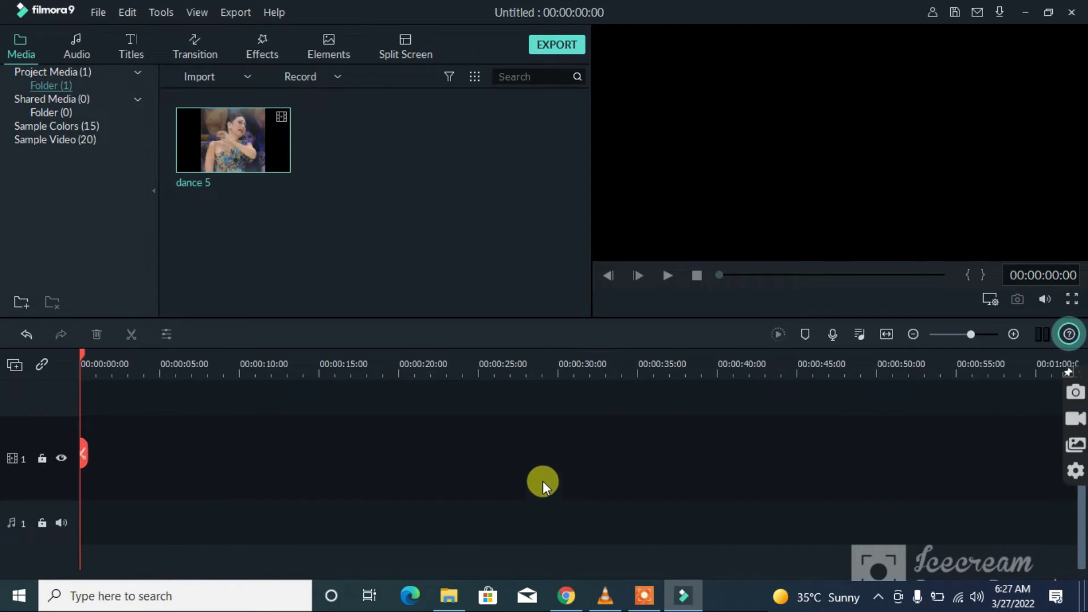
{"action": "left_click", "coordinate": [328, 196]}
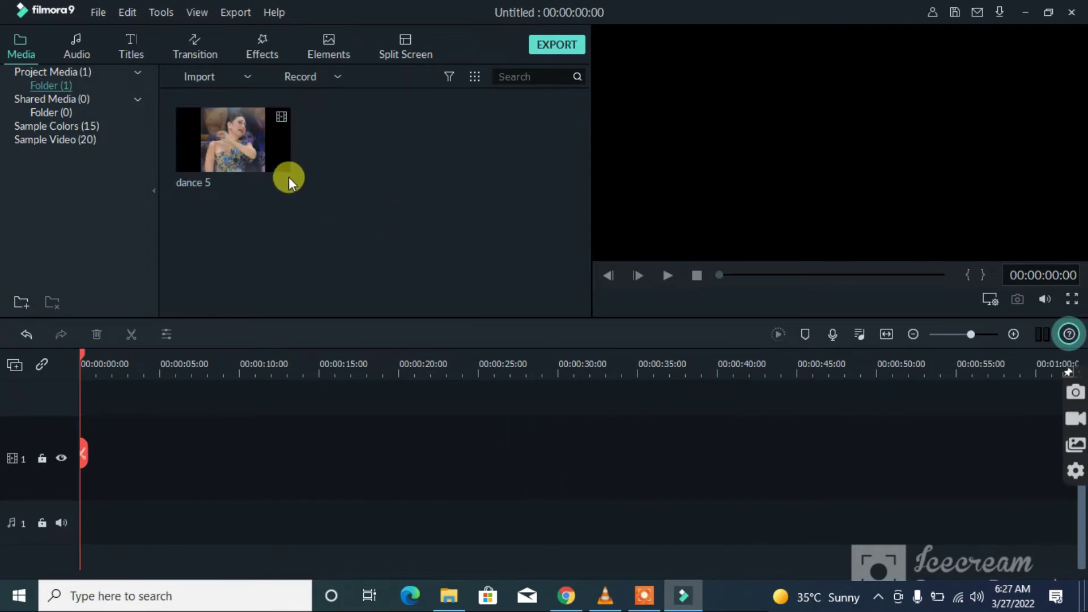
Import the video dance 5 from the Facbook folder on Local Disk (D:) into the project media
{"action": "double_click", "coordinate": [316, 201]}
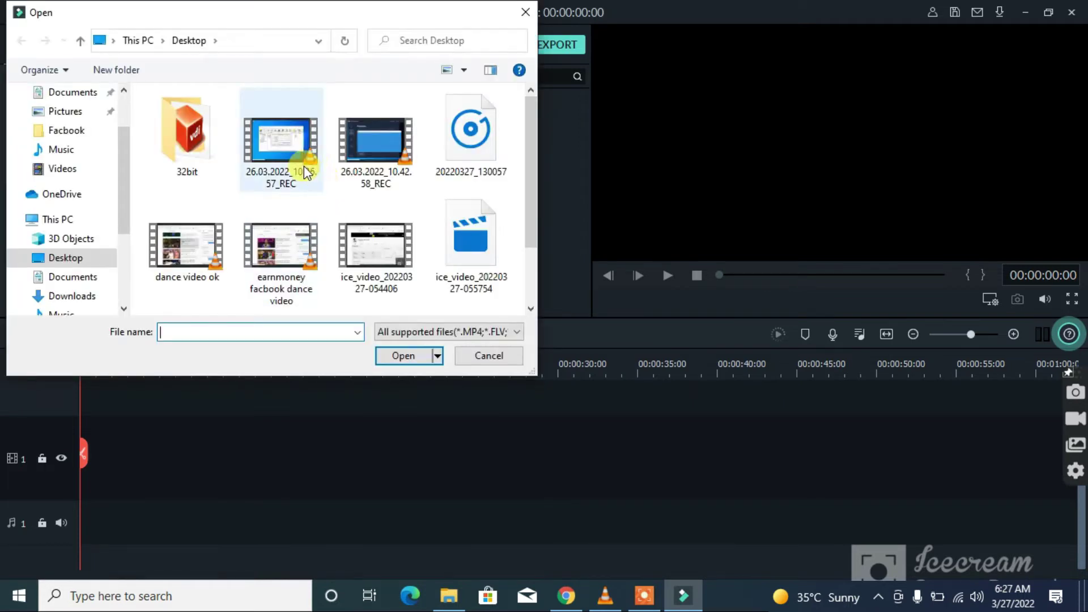
{"action": "scroll", "coordinate": [301, 176], "scroll_direction": "down", "scroll_amount": 2}
{"action": "scroll", "coordinate": [88, 285], "scroll_direction": "down", "scroll_amount": 2}
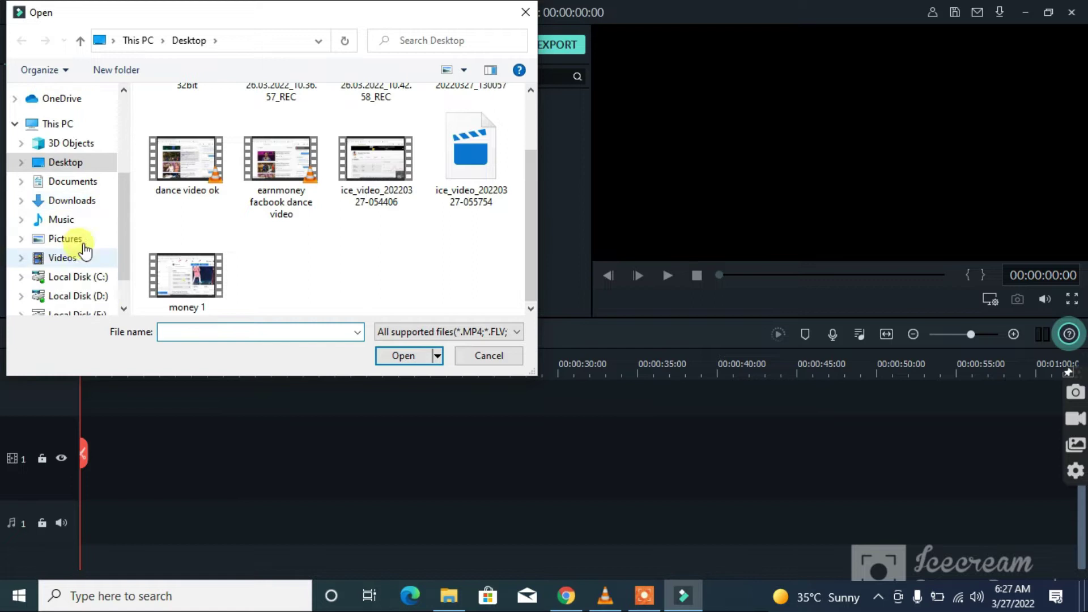
{"action": "left_click", "coordinate": [82, 299]}
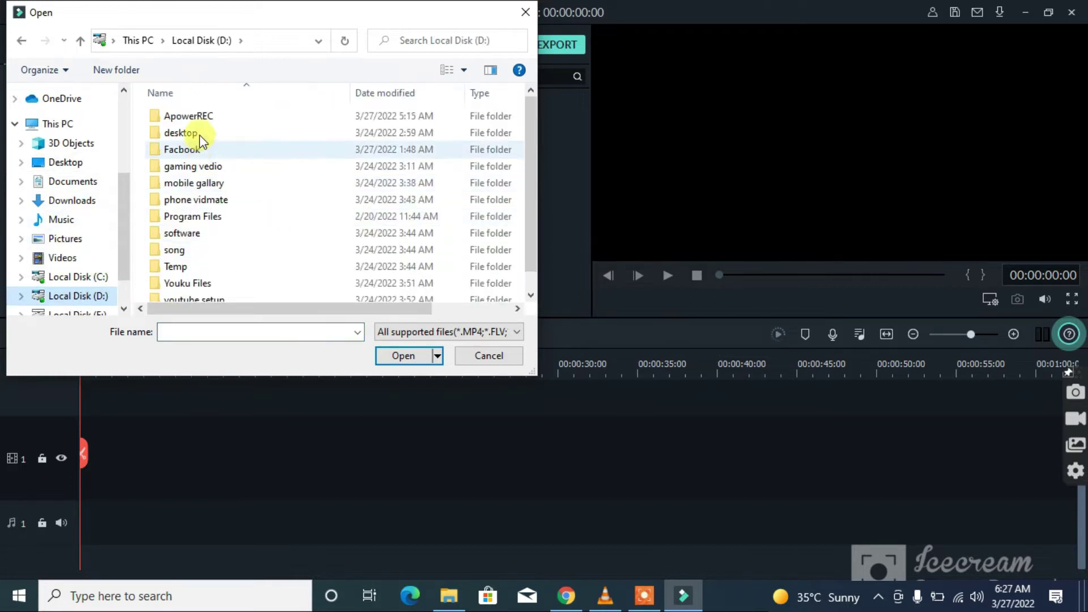
{"action": "double_click", "coordinate": [203, 152]}
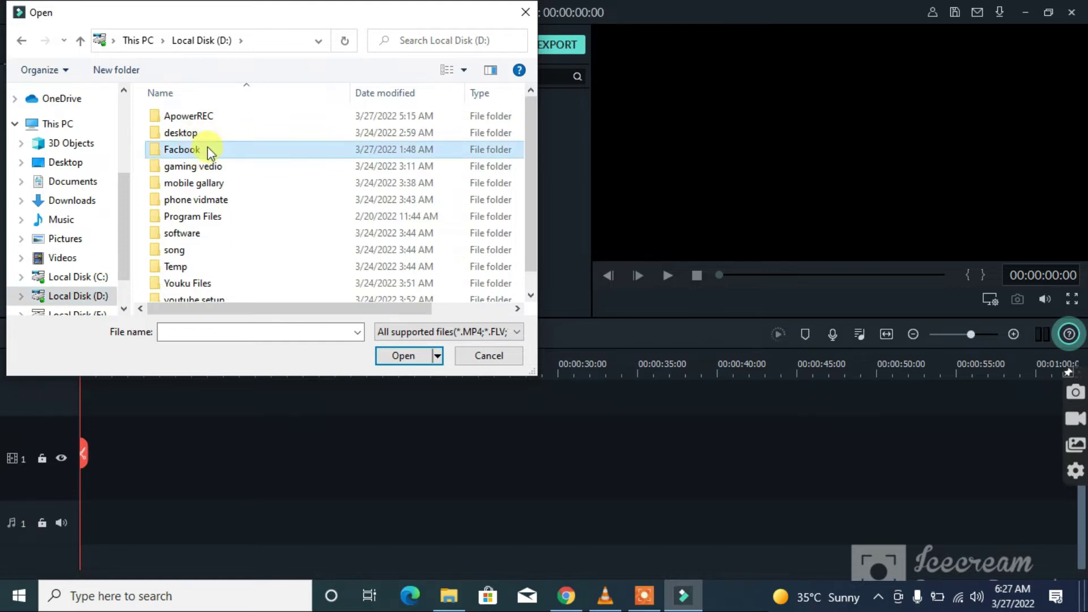
{"action": "scroll", "coordinate": [248, 286], "scroll_direction": "down", "scroll_amount": 3}
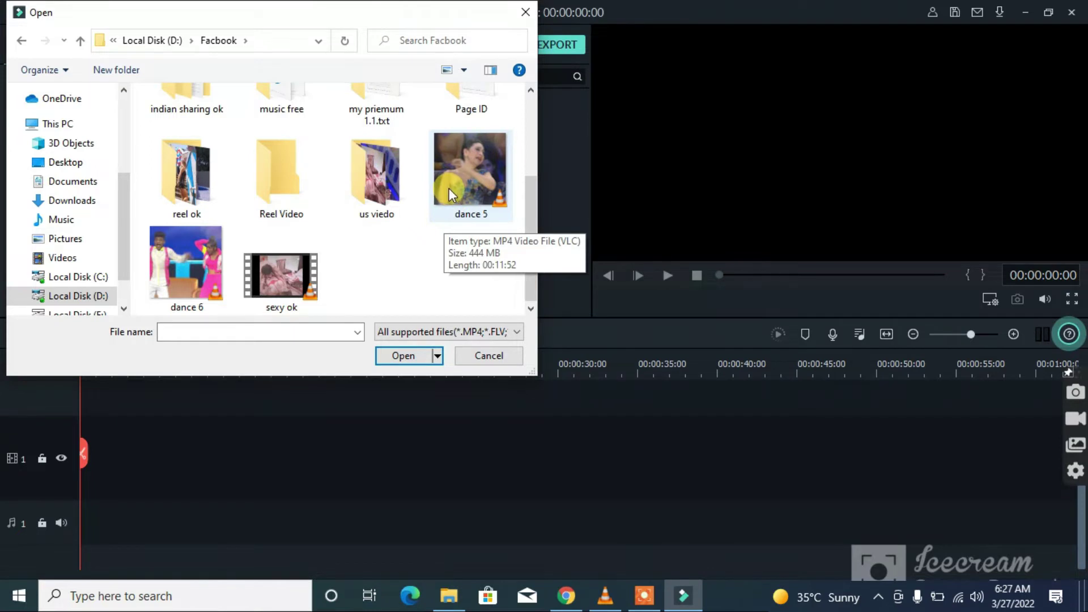
{"action": "left_click", "coordinate": [467, 165]}
{"action": "left_click", "coordinate": [407, 356]}
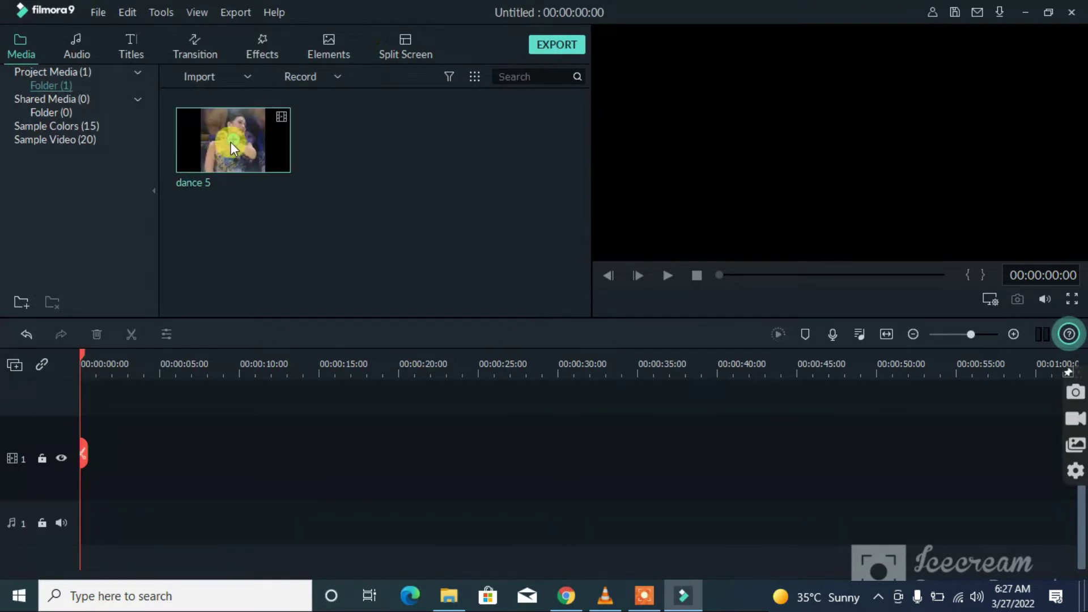
Place the dance 5 clip at the start of video track 1, keeping the project settings of 1920 x 1080 25fps
{"action": "left_click_drag", "start_coordinate": [233, 149], "coordinate": [85, 460]}
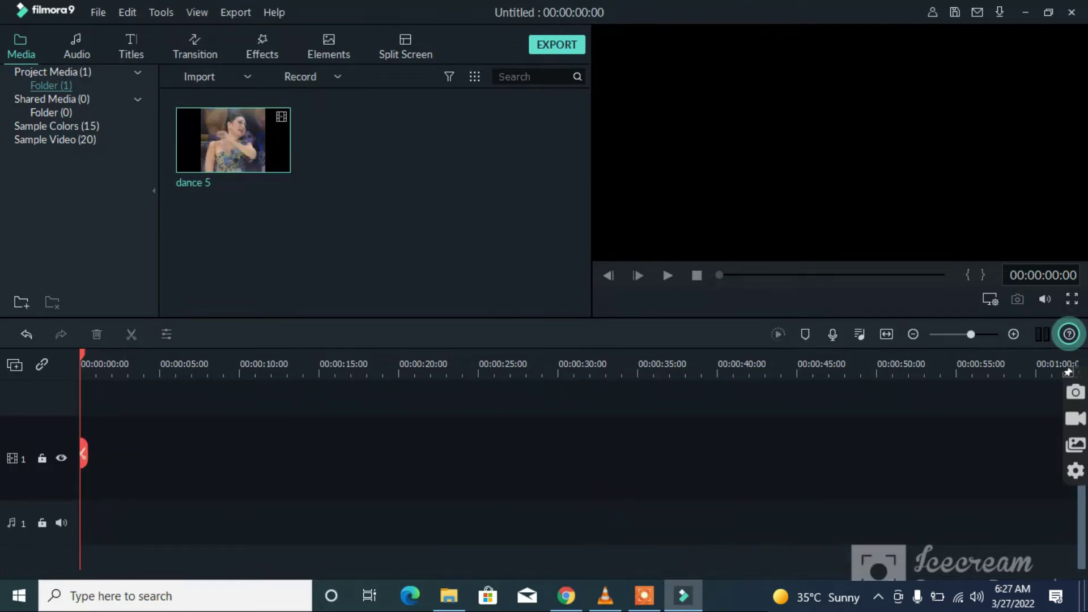
{"action": "left_click", "coordinate": [878, 597]}
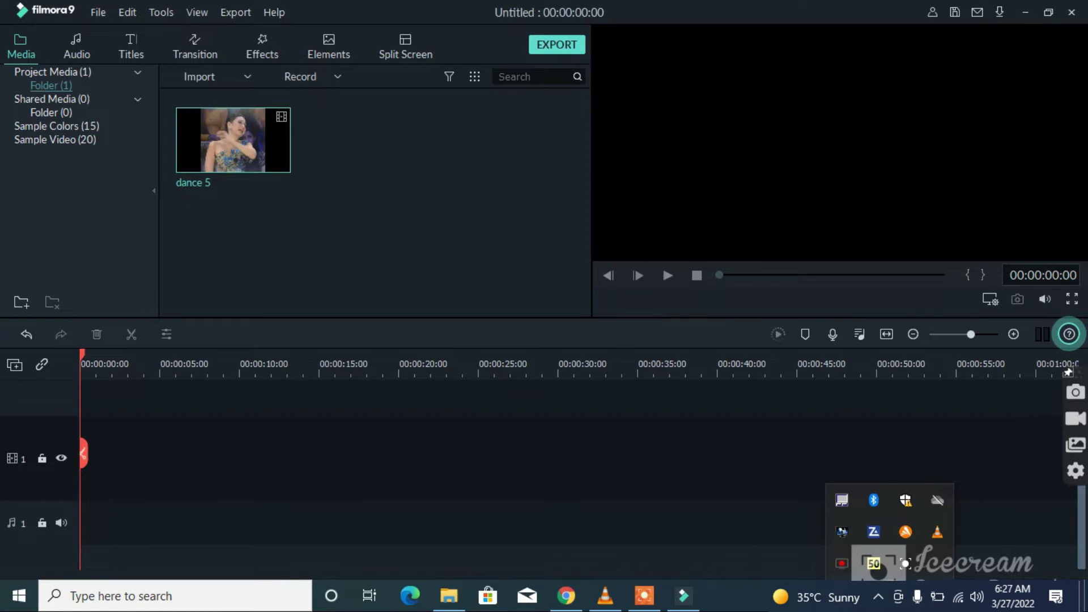
{"action": "left_click_drag", "start_coordinate": [198, 149], "coordinate": [202, 345]}
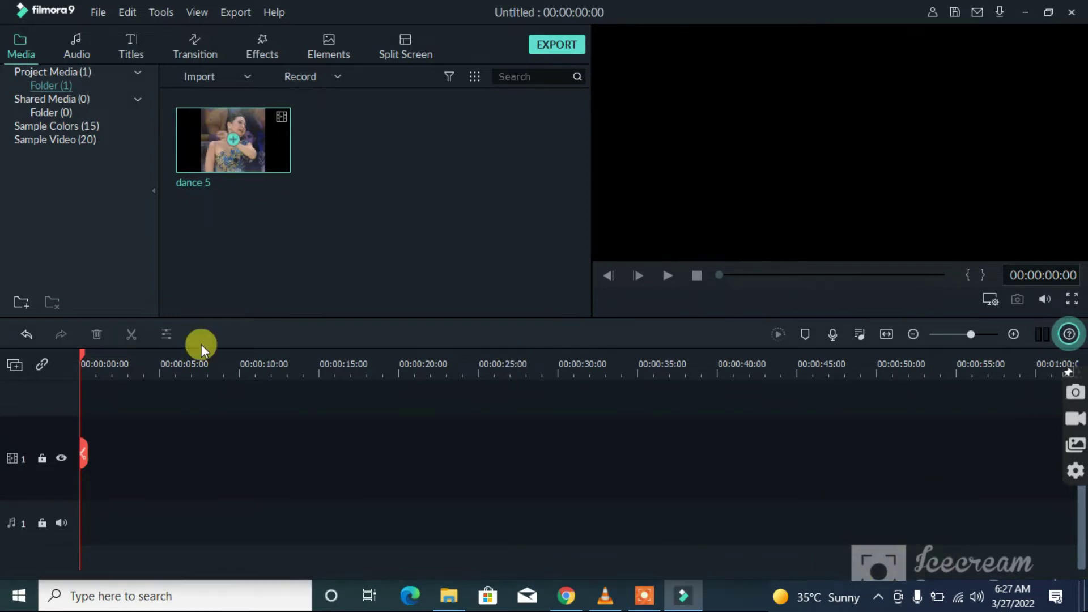
{"action": "left_click_drag", "start_coordinate": [76, 451], "coordinate": [111, 444]}
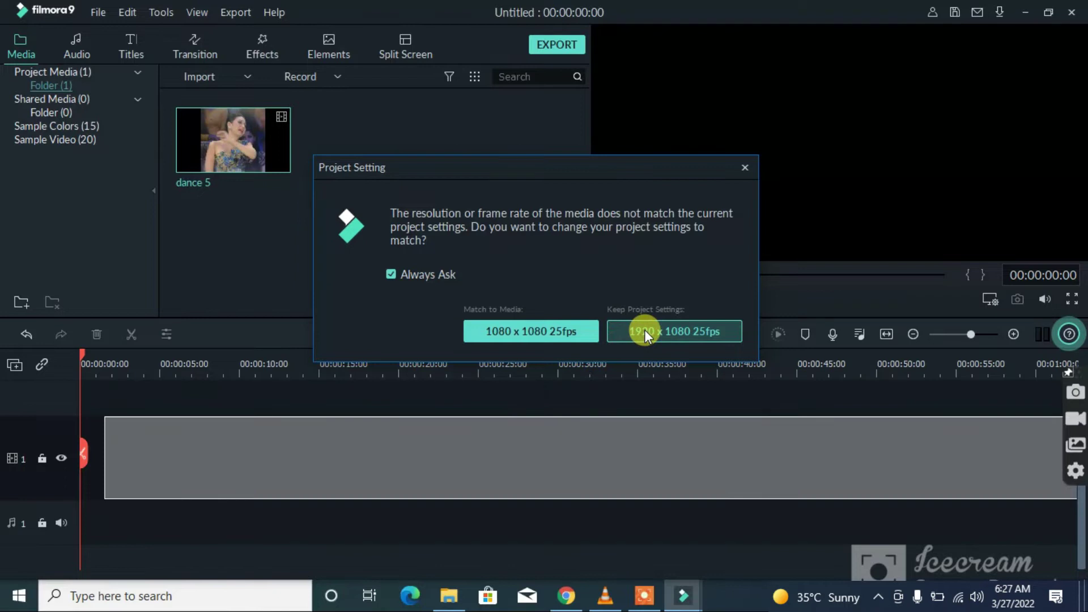
{"action": "left_click", "coordinate": [644, 330]}
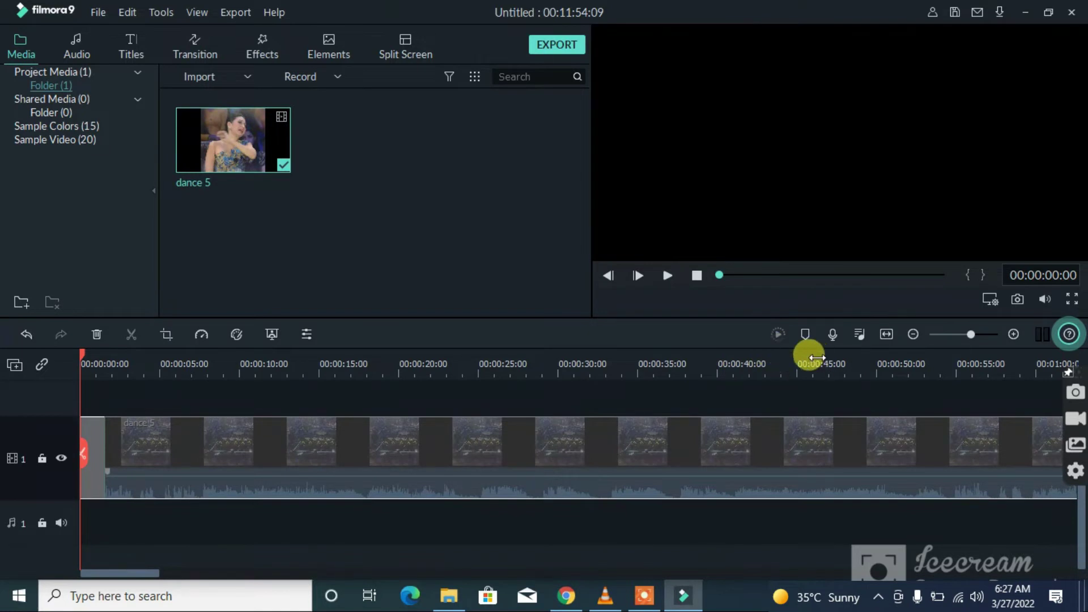
{"action": "left_click_drag", "start_coordinate": [638, 369], "coordinate": [604, 390]}
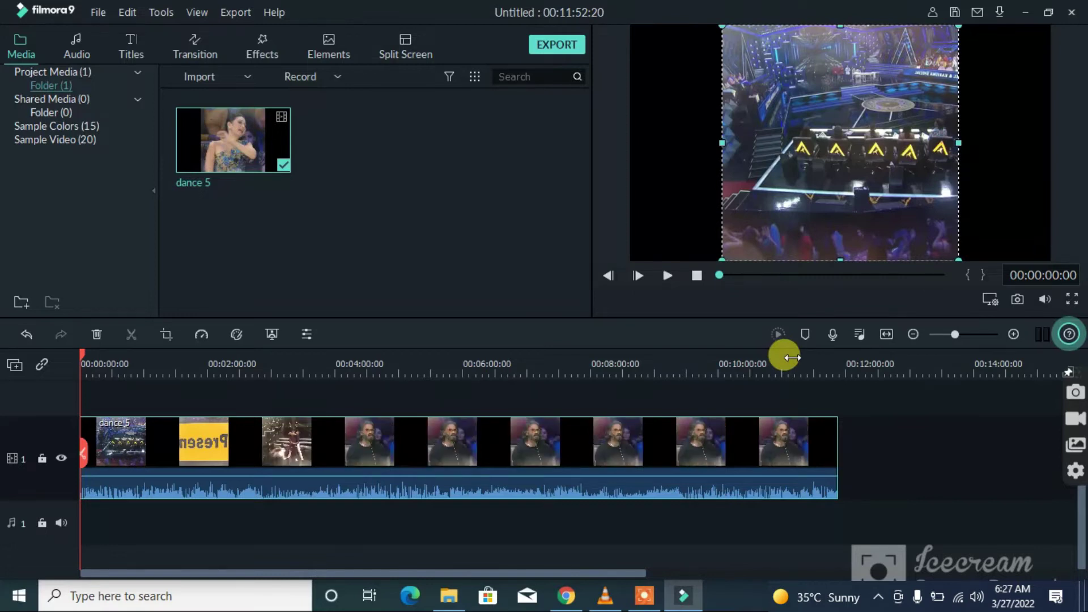
Preview several points of the dance 5 clip and split it at 00:05:30:20
{"action": "left_click", "coordinate": [791, 361]}
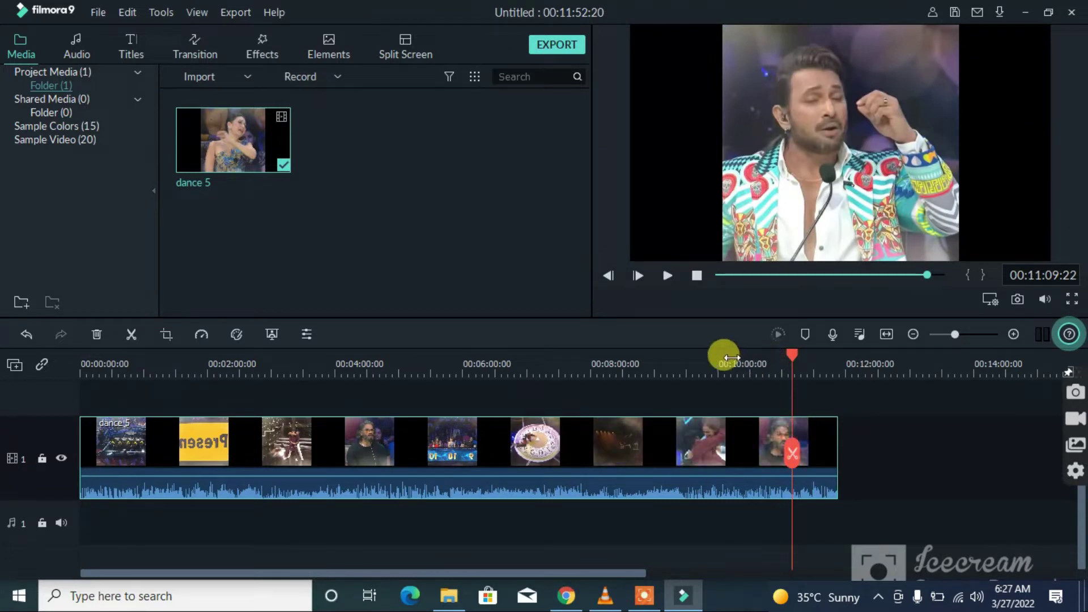
{"action": "left_click", "coordinate": [159, 362]}
{"action": "left_click", "coordinate": [116, 365]}
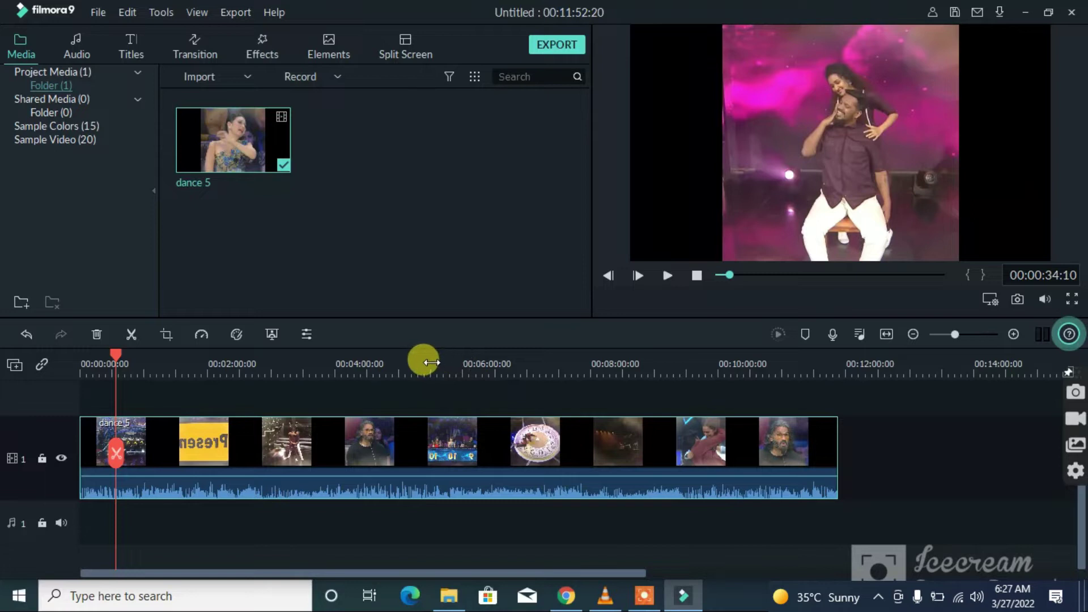
{"action": "left_click", "coordinate": [430, 428]}
{"action": "left_click", "coordinate": [431, 454]}
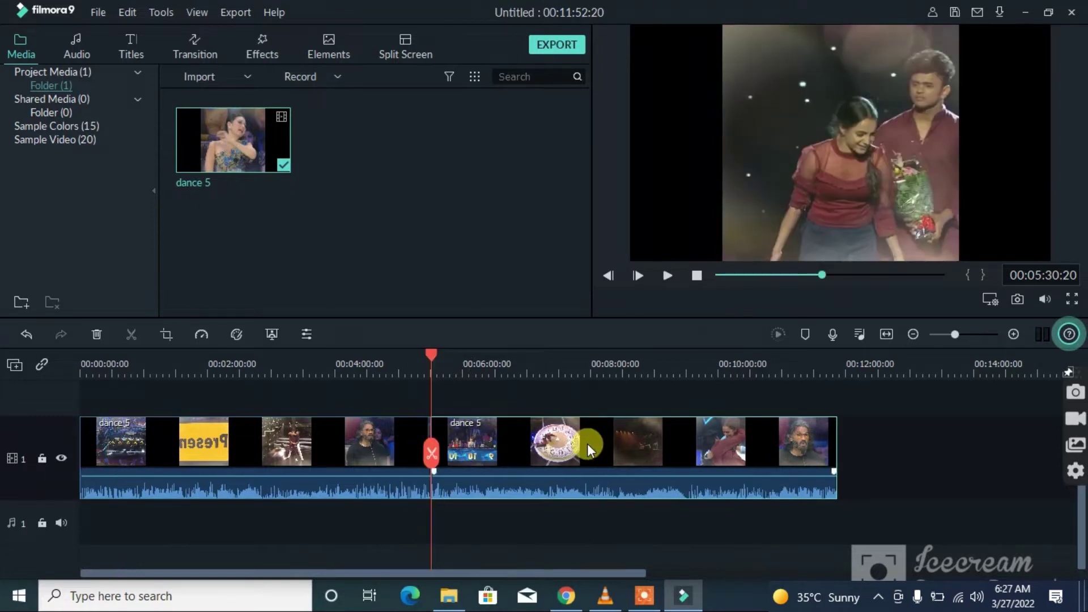
Delete the second part of the split clip and return the playhead to the start of the timeline
{"action": "right_click", "coordinate": [531, 450]}
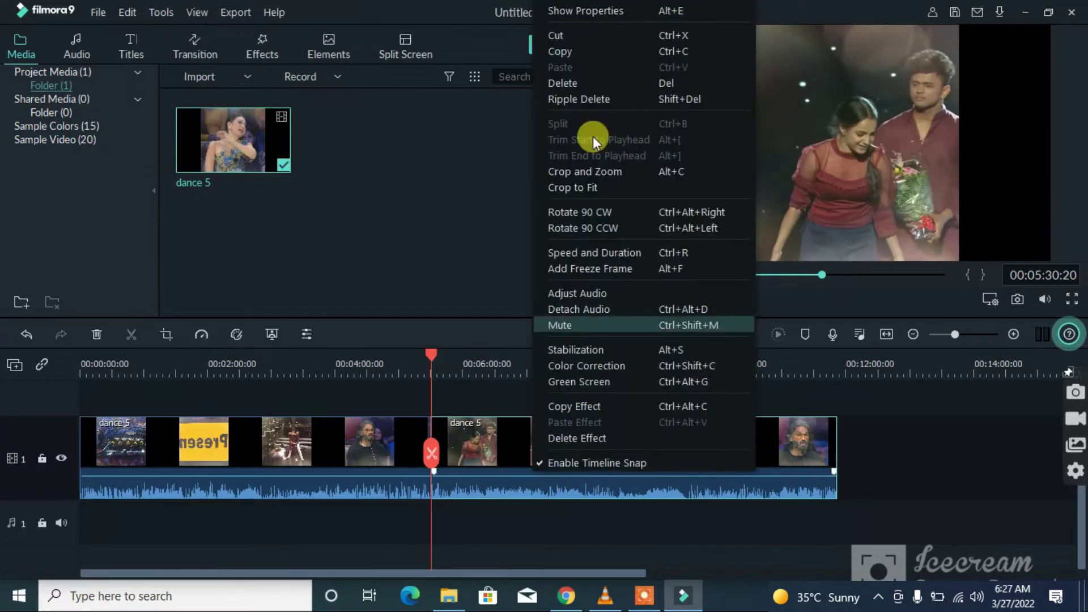
{"action": "left_click", "coordinate": [587, 87]}
{"action": "left_click_drag", "start_coordinate": [428, 355], "coordinate": [17, 396]}
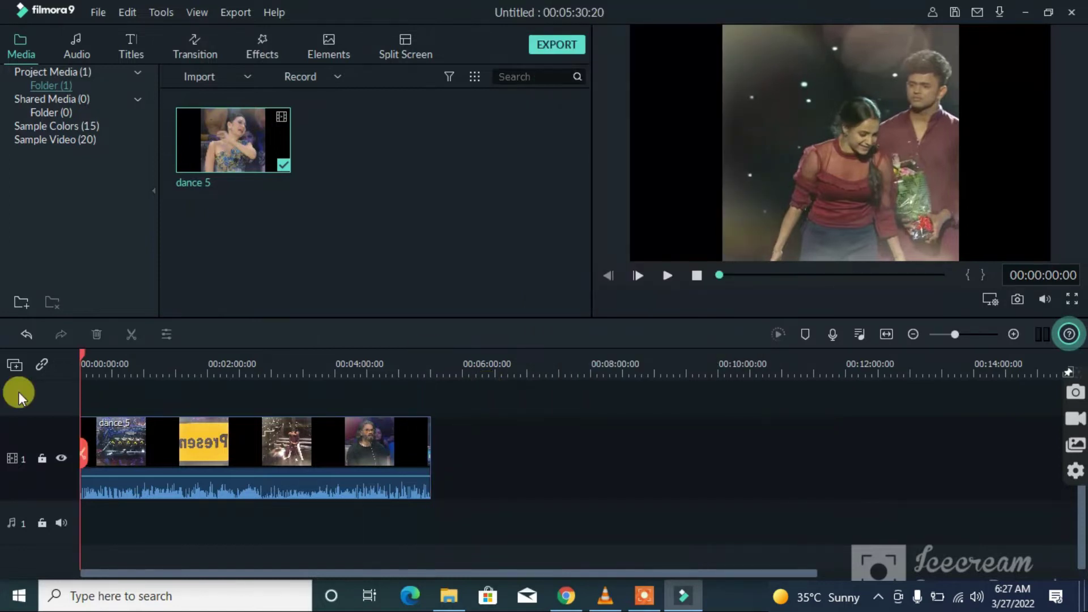
{"action": "left_click", "coordinate": [202, 385]}
{"action": "key", "text": "Home"}
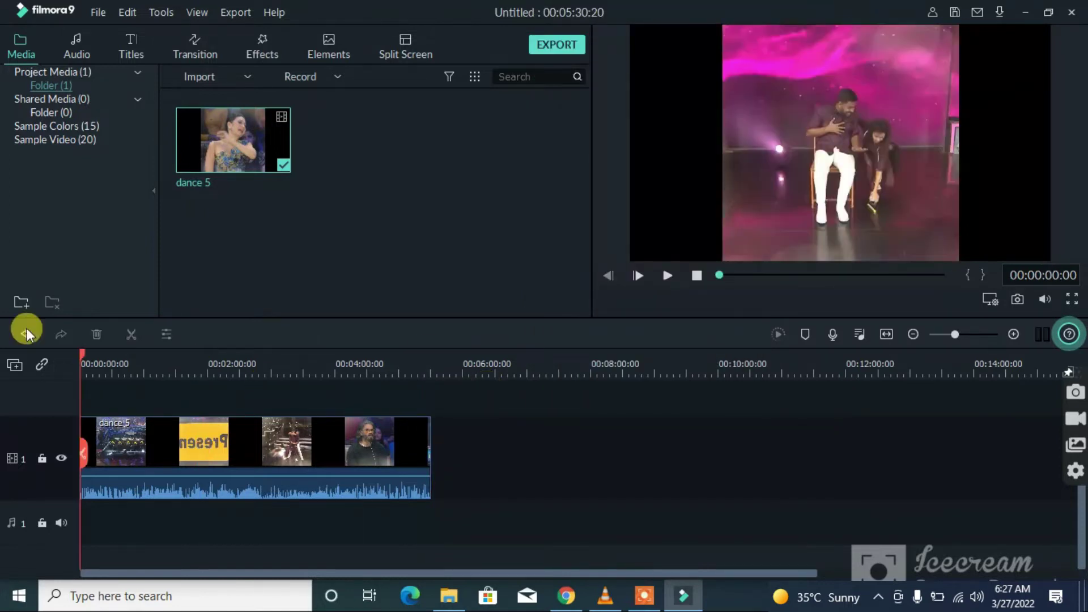
Flip the remaining dance 5 clip horizontally through the Transform settings in its properties
{"action": "left_click", "coordinate": [261, 462]}
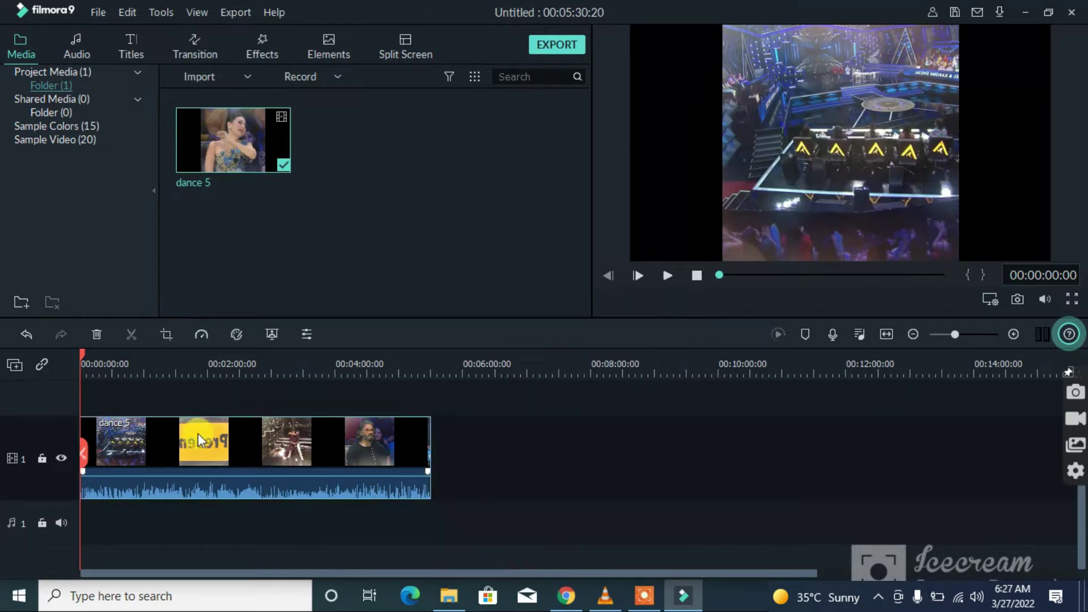
{"action": "right_click", "coordinate": [200, 440]}
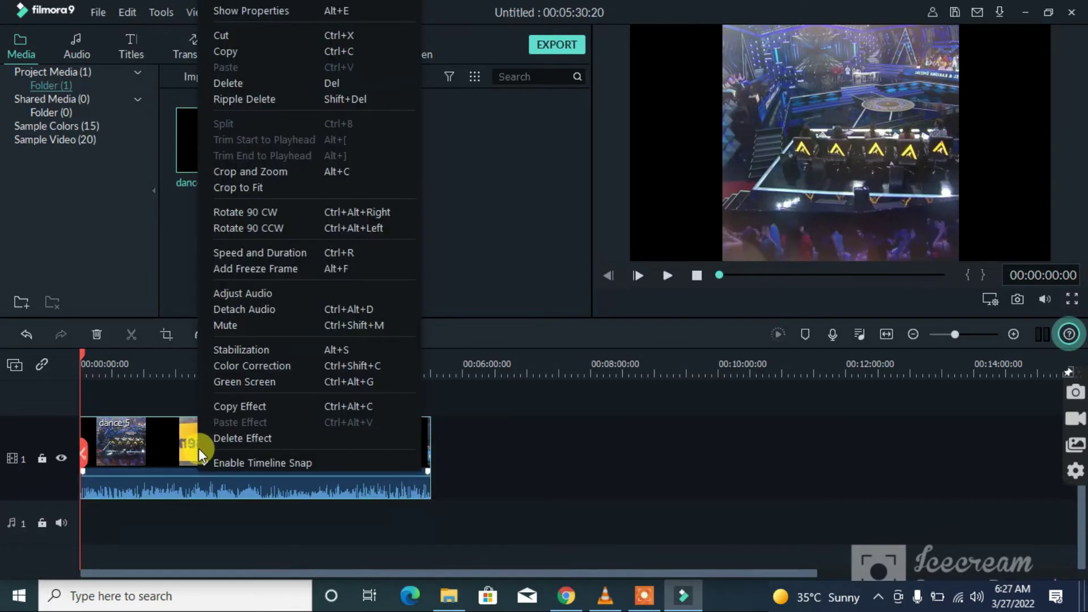
{"action": "left_click", "coordinate": [260, 11]}
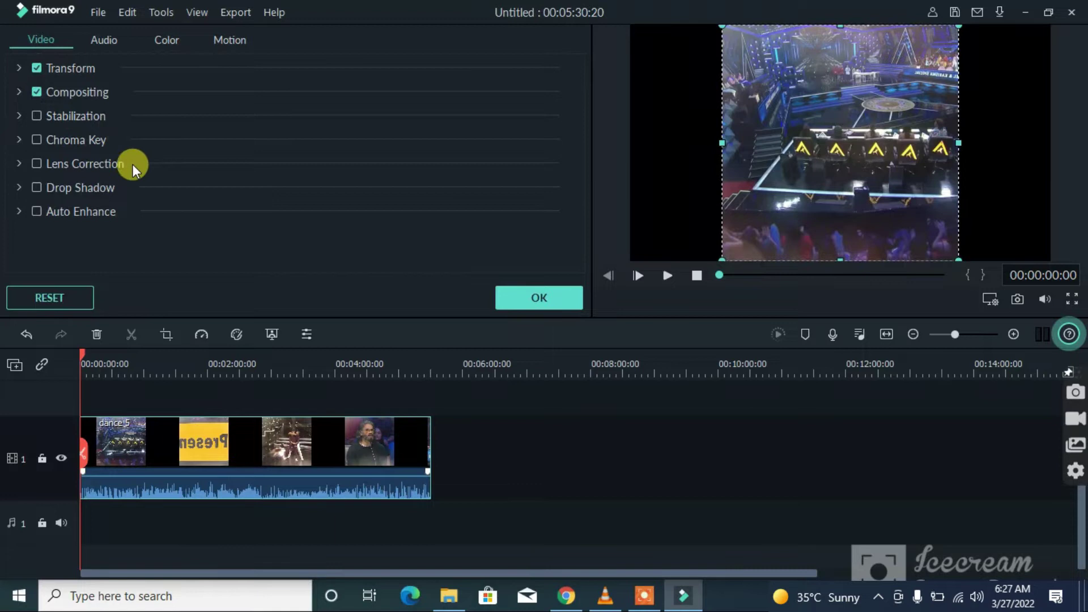
{"action": "left_click", "coordinate": [18, 69]}
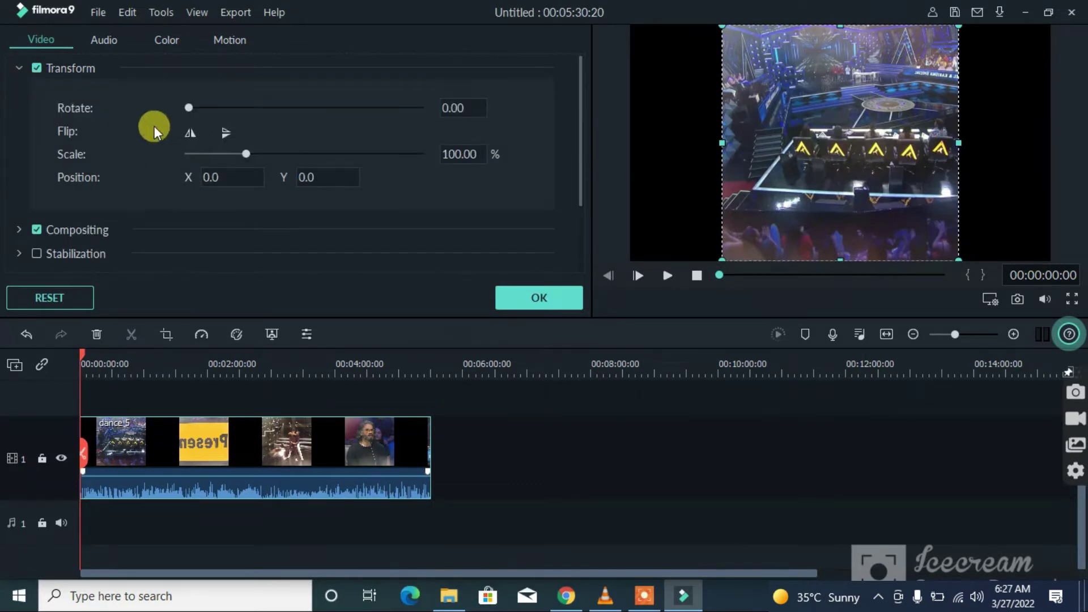
{"action": "left_click", "coordinate": [190, 134]}
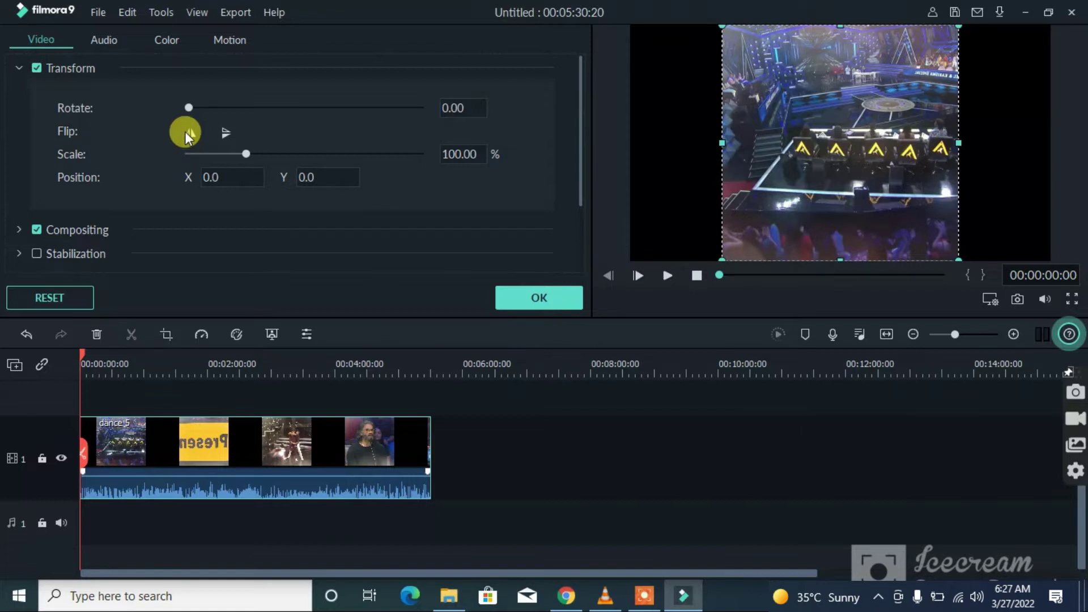
Confirm the flip and apply a 1:1 crop ratio to the dance 5 clip in Crop and Zoom
{"action": "left_click", "coordinate": [501, 294]}
{"action": "right_click", "coordinate": [225, 440]}
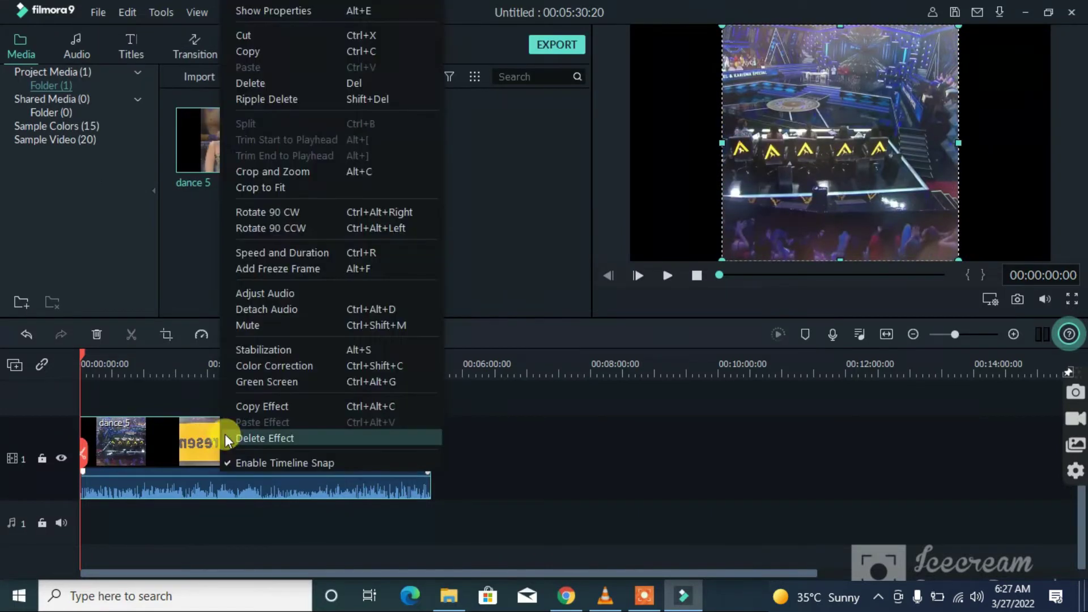
{"action": "left_click", "coordinate": [253, 173]}
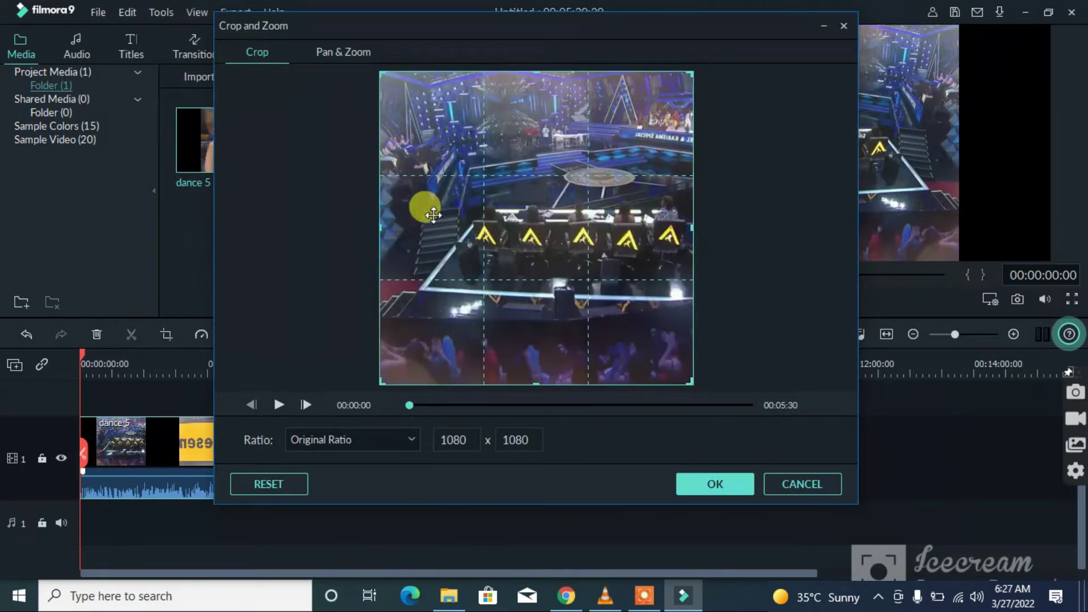
{"action": "left_click", "coordinate": [410, 440]}
{"action": "left_click", "coordinate": [304, 507]}
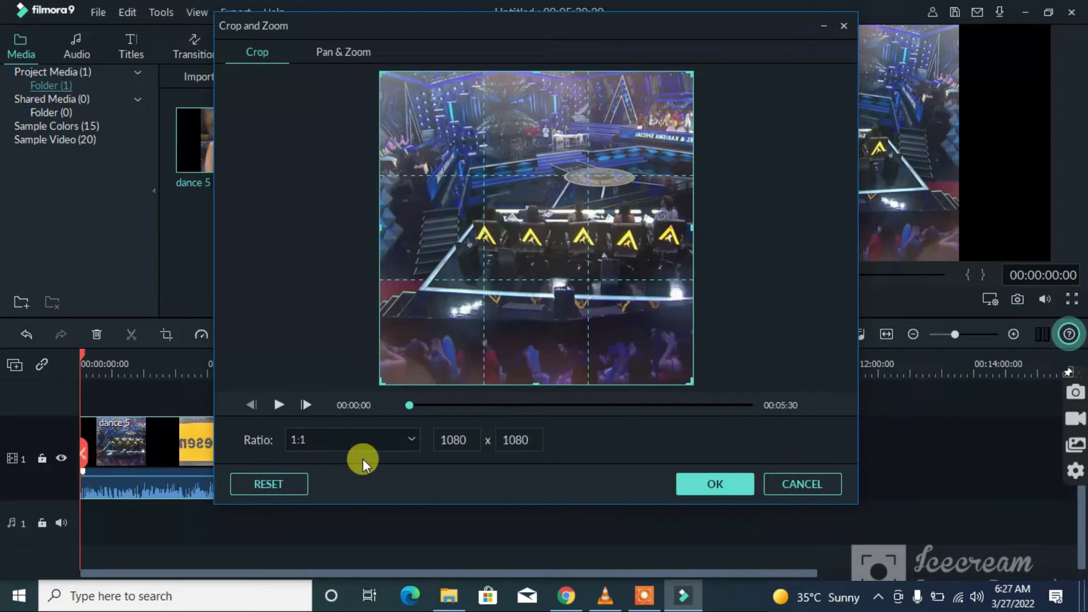
{"action": "left_click", "coordinate": [717, 485]}
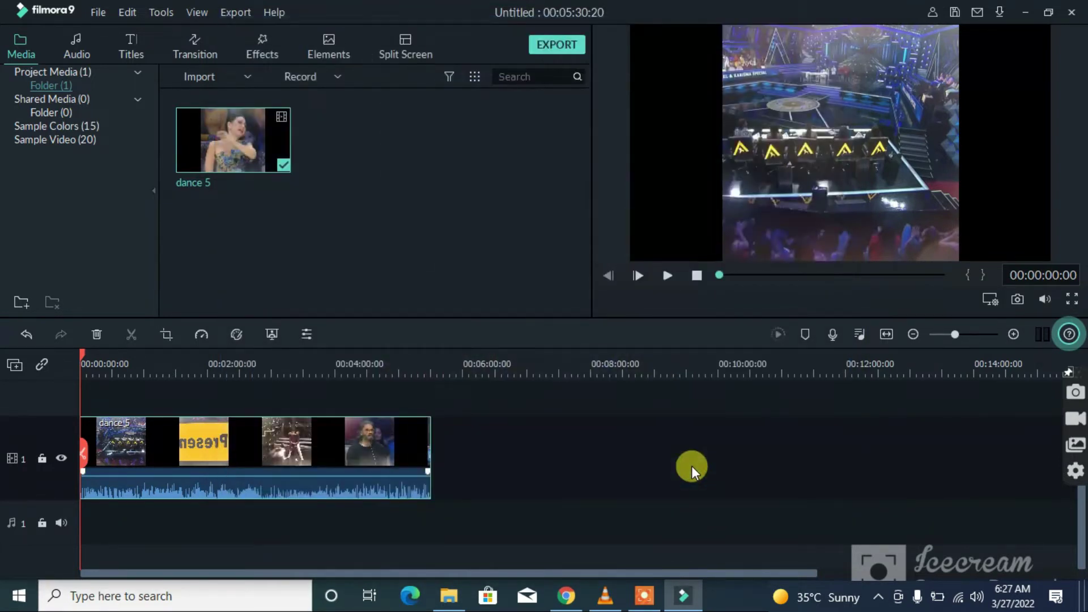
Set the dance 5 clip's playback speed to 1.100 with Ripple Edit kept on
{"action": "right_click", "coordinate": [352, 445]}
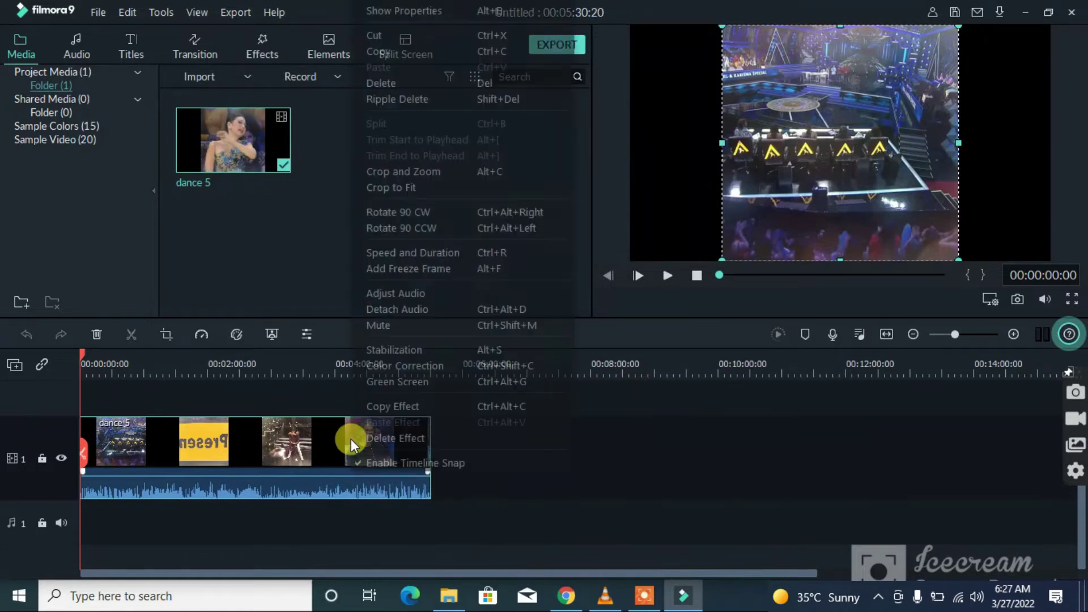
{"action": "left_click", "coordinate": [383, 257]}
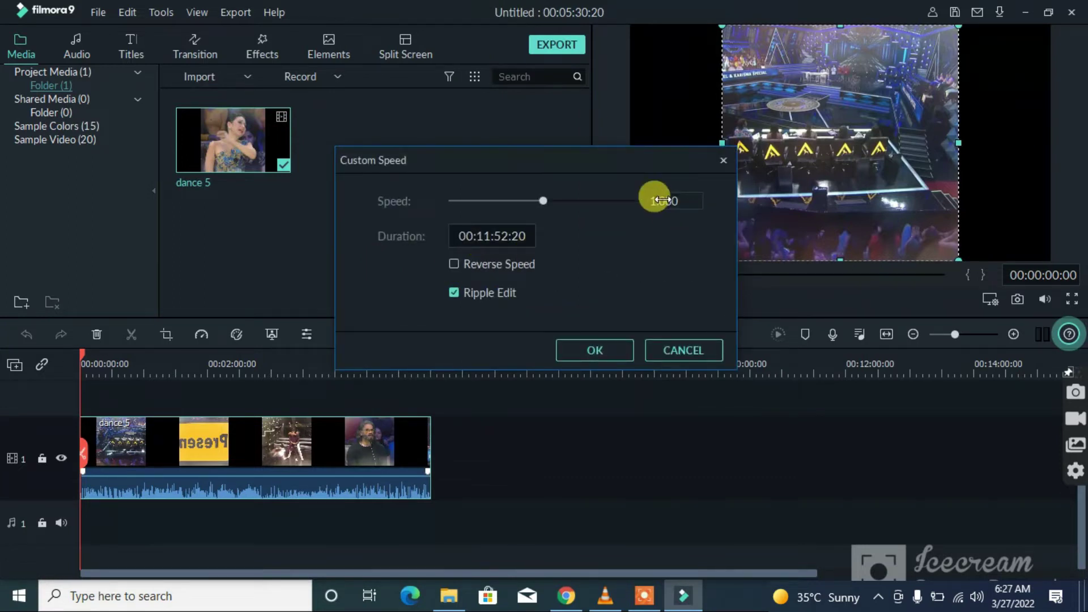
{"action": "left_click", "coordinate": [658, 201]}
{"action": "left_click", "coordinate": [597, 366]}
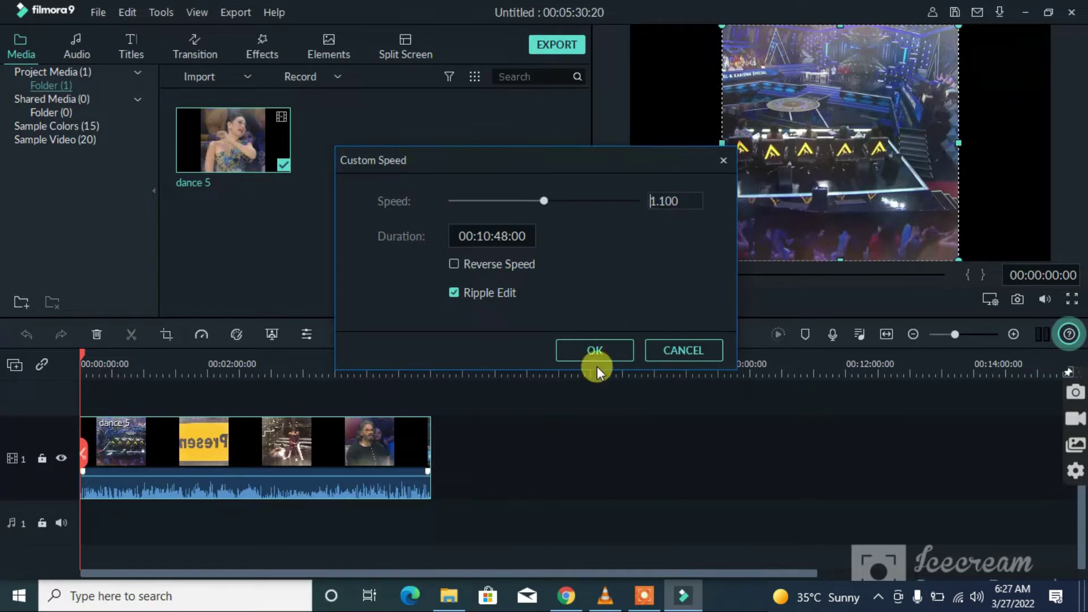
Raise the audio pitch of the dance 5 clip to 2.00 in its audio settings
{"action": "left_click", "coordinate": [299, 452]}
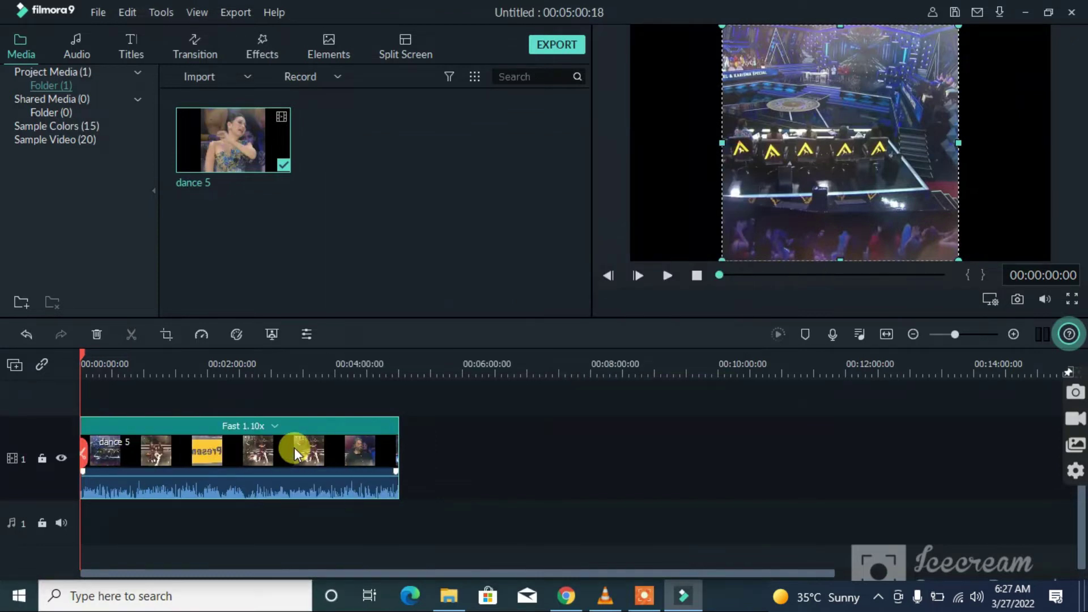
{"action": "right_click", "coordinate": [294, 455]}
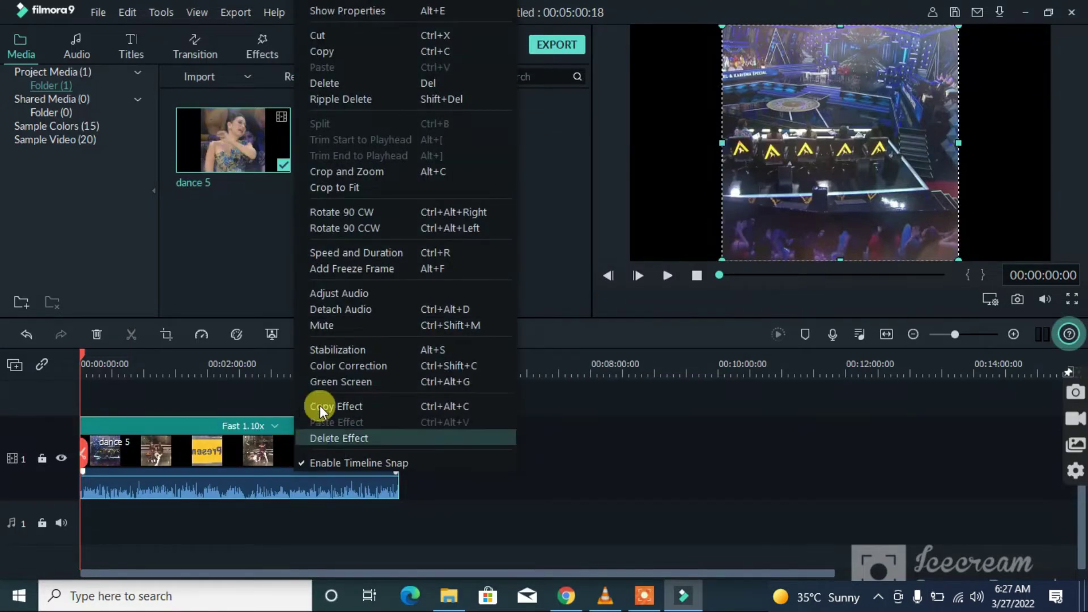
{"action": "left_click", "coordinate": [341, 296]}
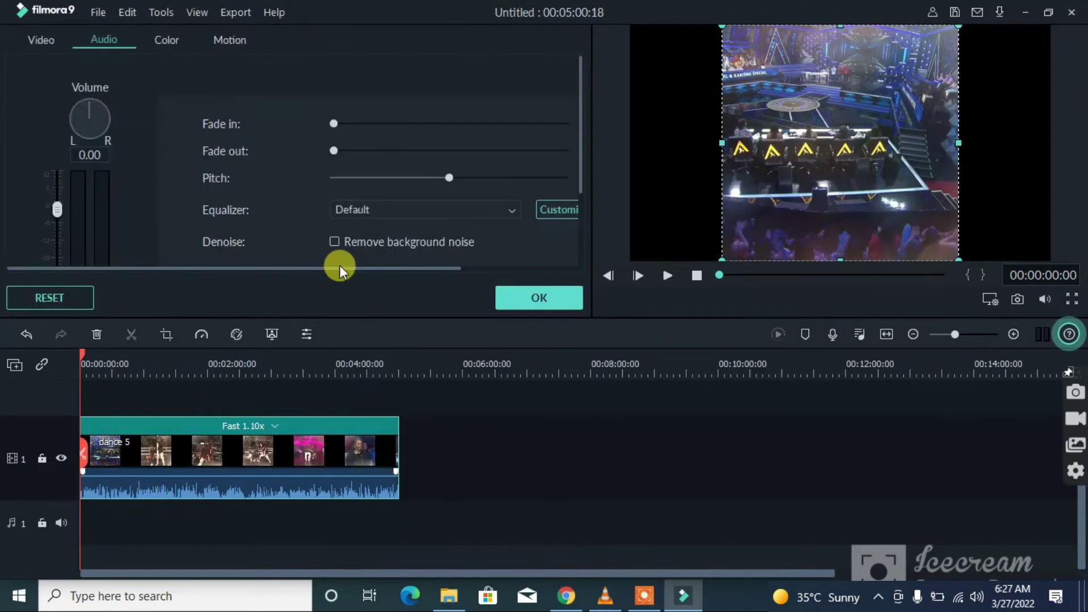
{"action": "left_click_drag", "start_coordinate": [340, 269], "coordinate": [474, 272]}
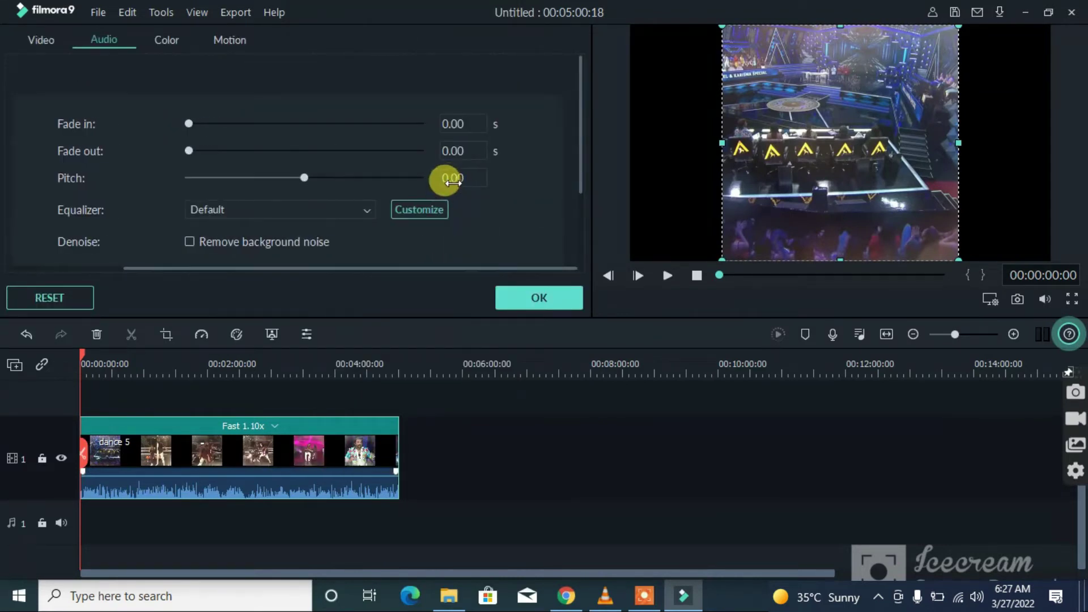
{"action": "key", "text": "Right"}
{"action": "key", "text": "Right"}
{"action": "key", "text": "Right"}
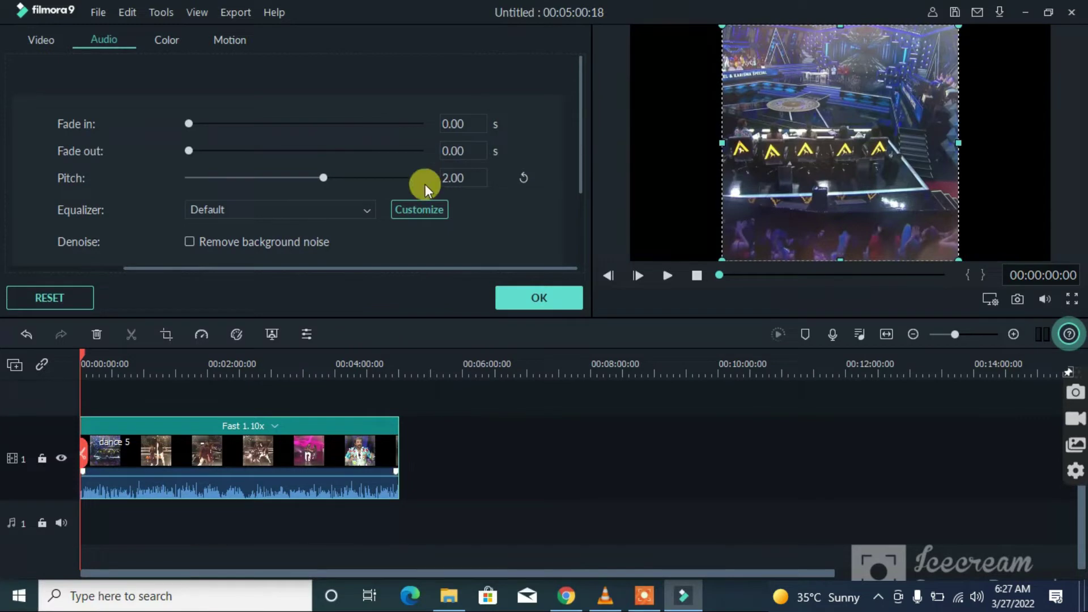
Set the clip's equalizer to Classic, enable background noise removal and confirm the audio changes
{"action": "left_click", "coordinate": [349, 211]}
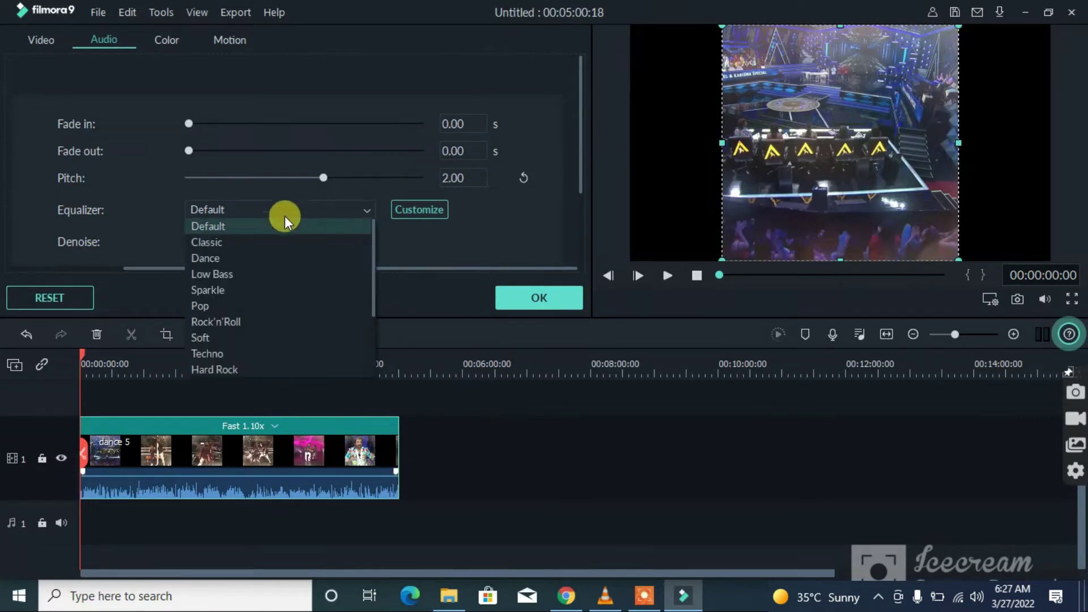
{"action": "left_click", "coordinate": [219, 242]}
{"action": "left_click", "coordinate": [190, 242]}
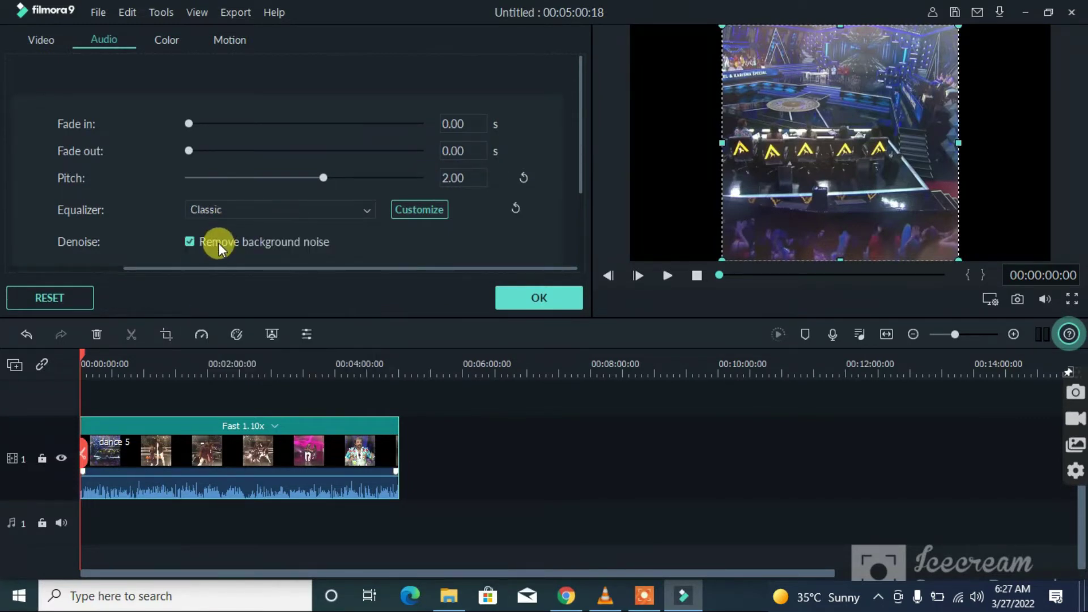
{"action": "left_click", "coordinate": [538, 300]}
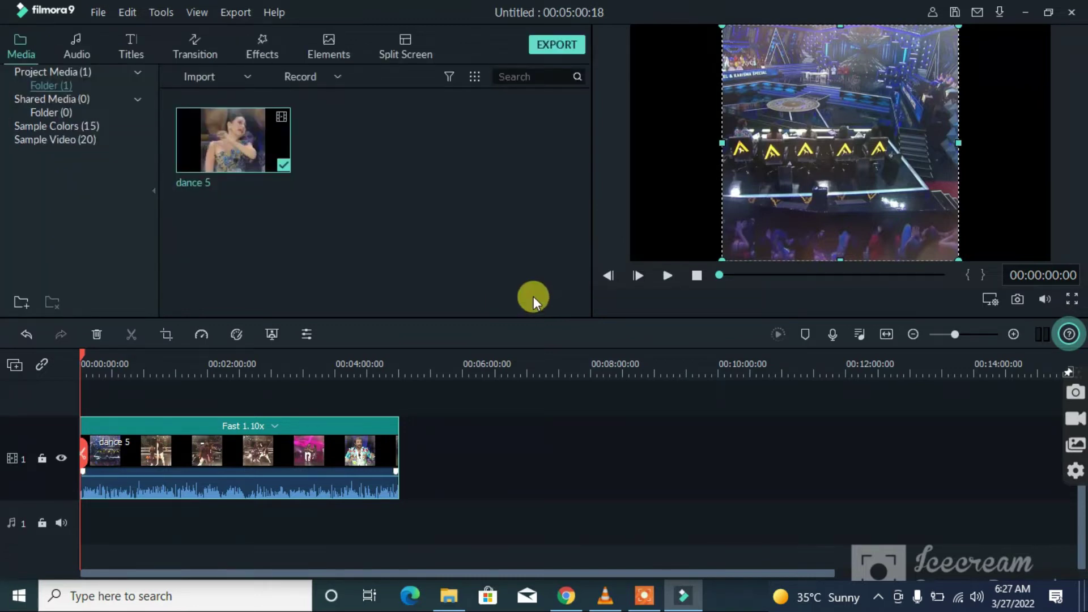
Add the Batman filter on video track 2 above the dance 5 clip
{"action": "left_click", "coordinate": [270, 52]}
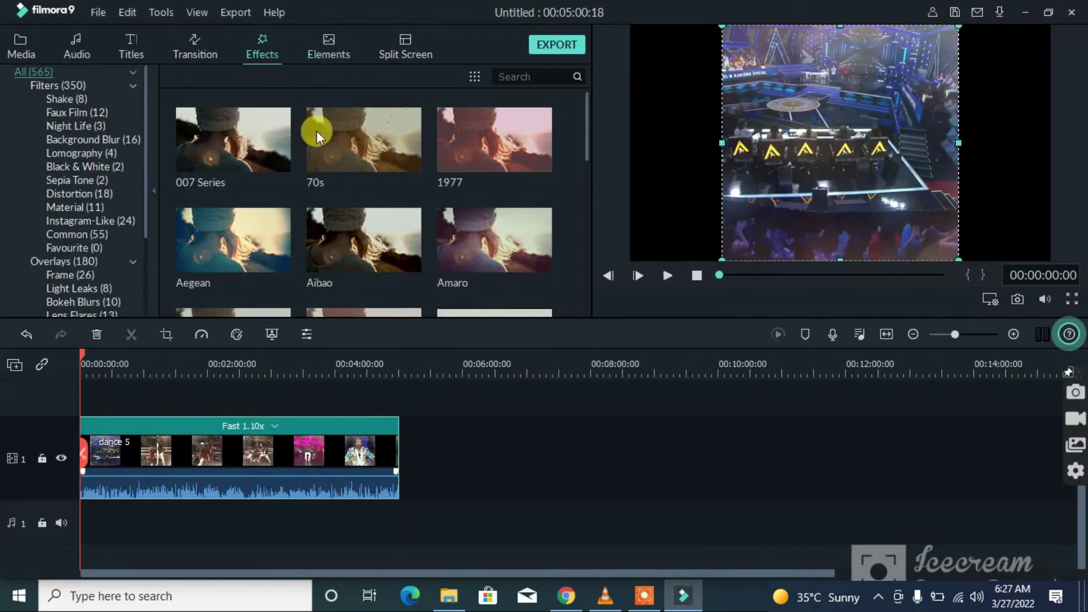
{"action": "scroll", "coordinate": [402, 182], "scroll_direction": "down", "scroll_amount": 5}
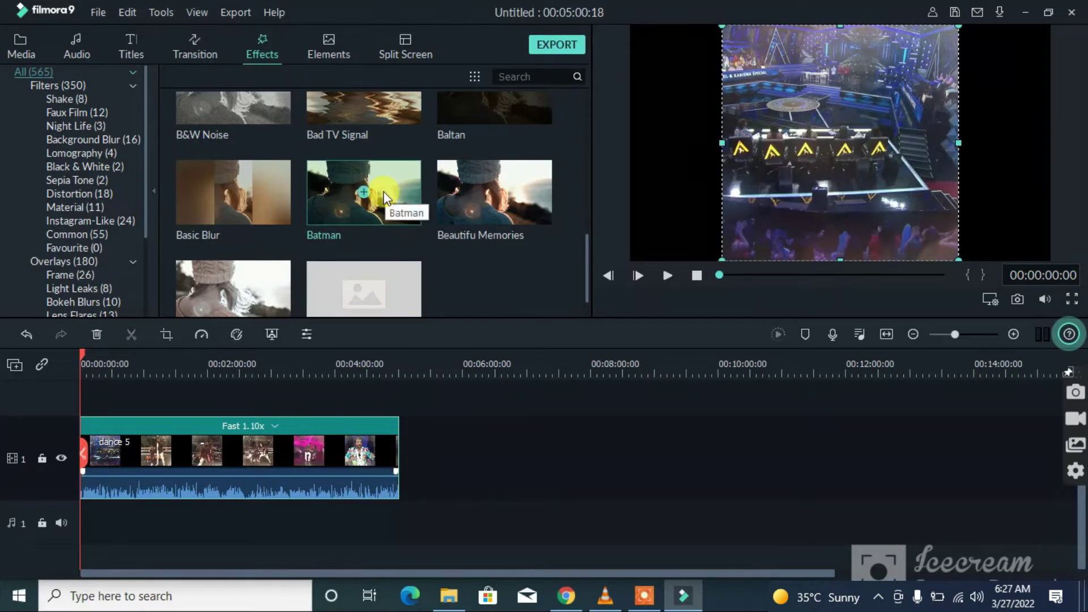
{"action": "left_click_drag", "start_coordinate": [376, 195], "coordinate": [409, 434]}
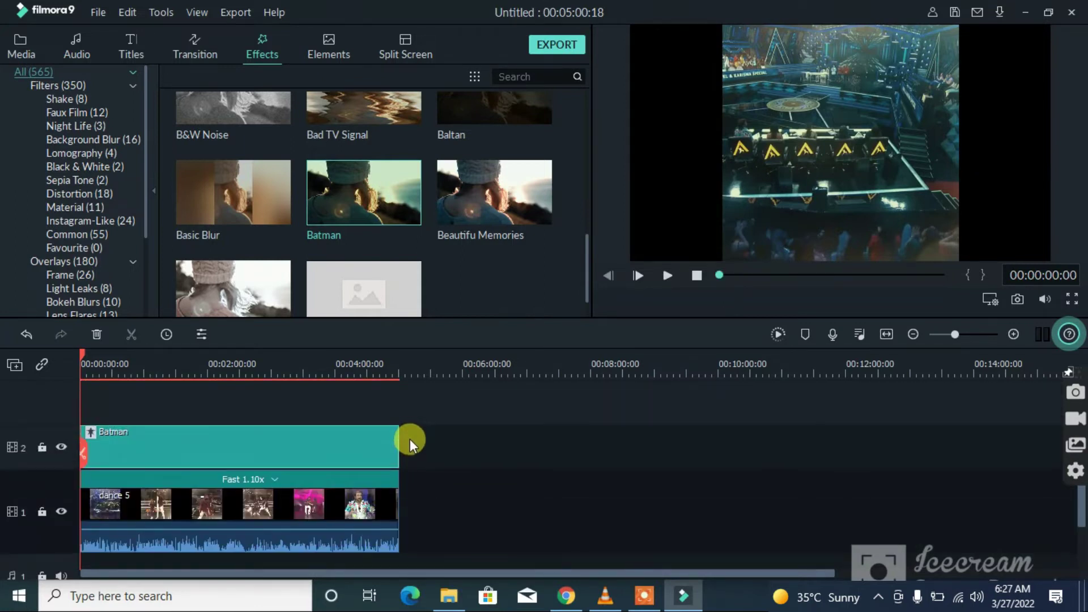
Open the local MP4 export and name the output file "dancer video"
{"action": "left_click", "coordinate": [528, 46]}
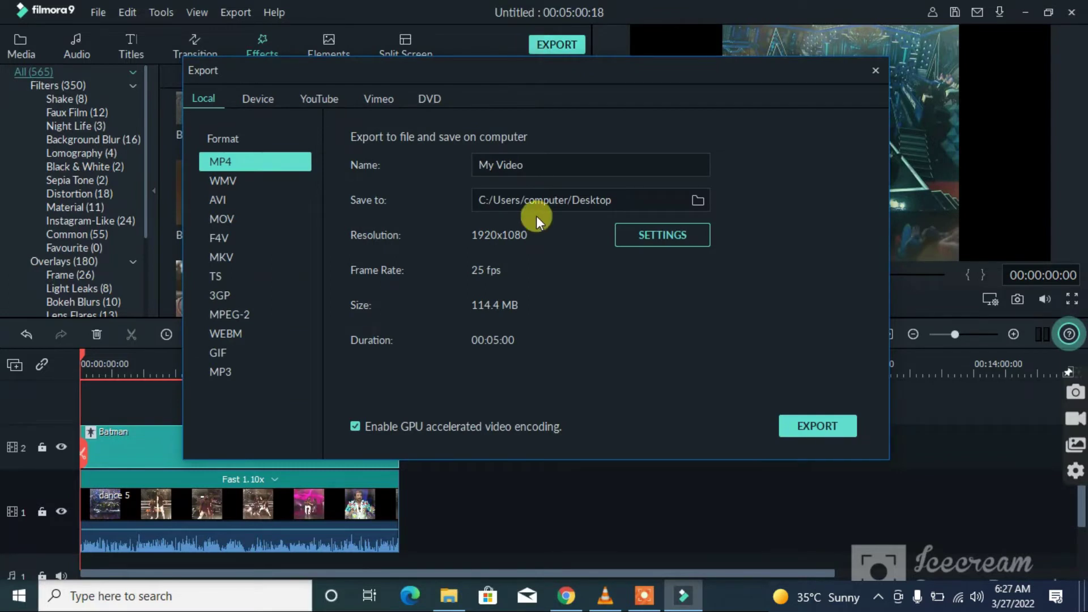
{"action": "left_click_drag", "start_coordinate": [526, 165], "coordinate": [450, 165]}
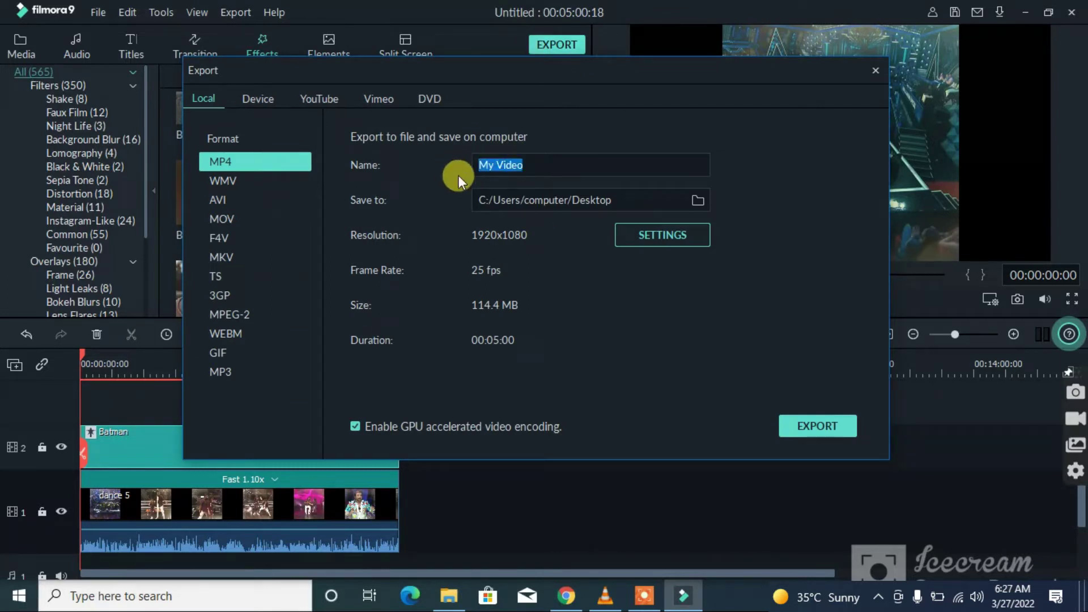
{"action": "key", "text": "BackSpace"}
{"action": "type", "text": "dancer video"}
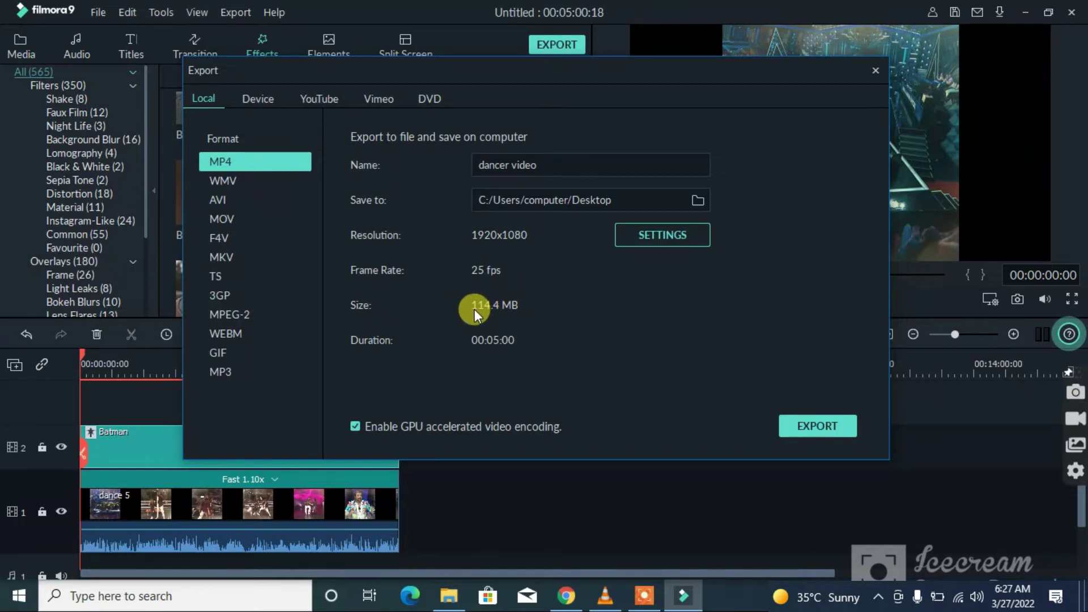
Review the bit rate options, accept the Good quality export settings and start exporting the video to the Desktop
{"action": "left_click", "coordinate": [642, 238]}
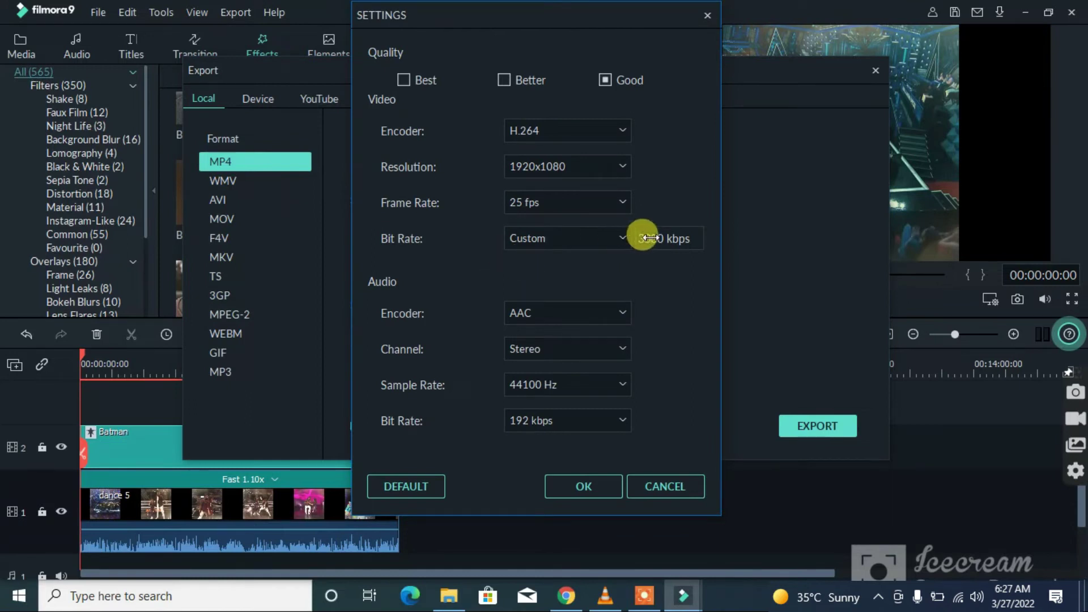
{"action": "left_click", "coordinate": [620, 233]}
{"action": "left_click", "coordinate": [620, 236]}
{"action": "left_click", "coordinate": [591, 482]}
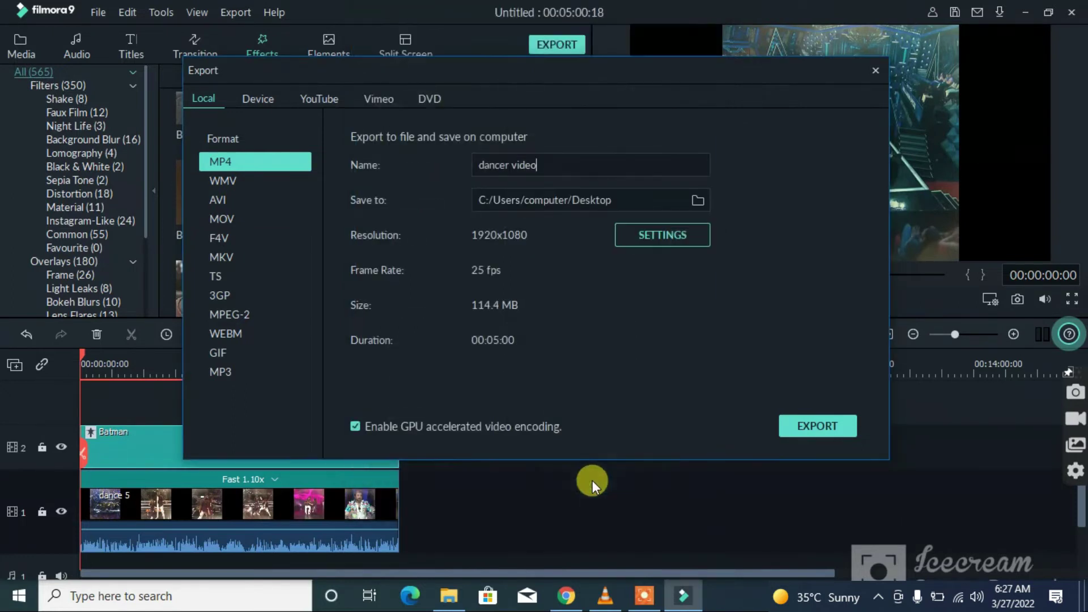
{"action": "left_click", "coordinate": [821, 422]}
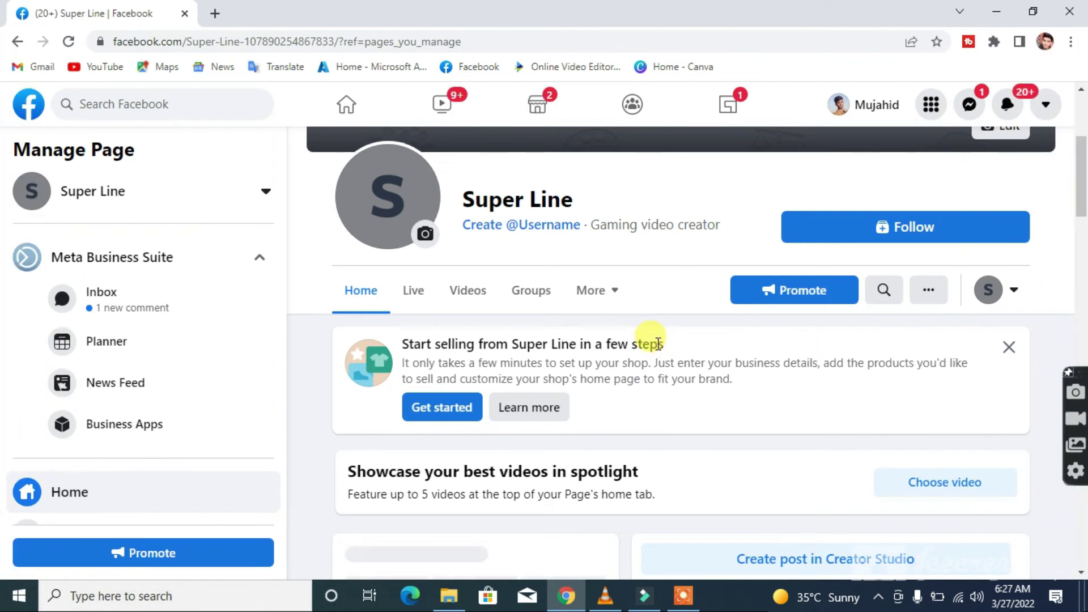
Switch to the Super Line Facebook page in Chrome and open its Creator Studio
{"action": "scroll", "coordinate": [182, 383], "scroll_direction": "down", "scroll_amount": 4}
{"action": "scroll", "coordinate": [148, 371], "scroll_direction": "down", "scroll_amount": 2}
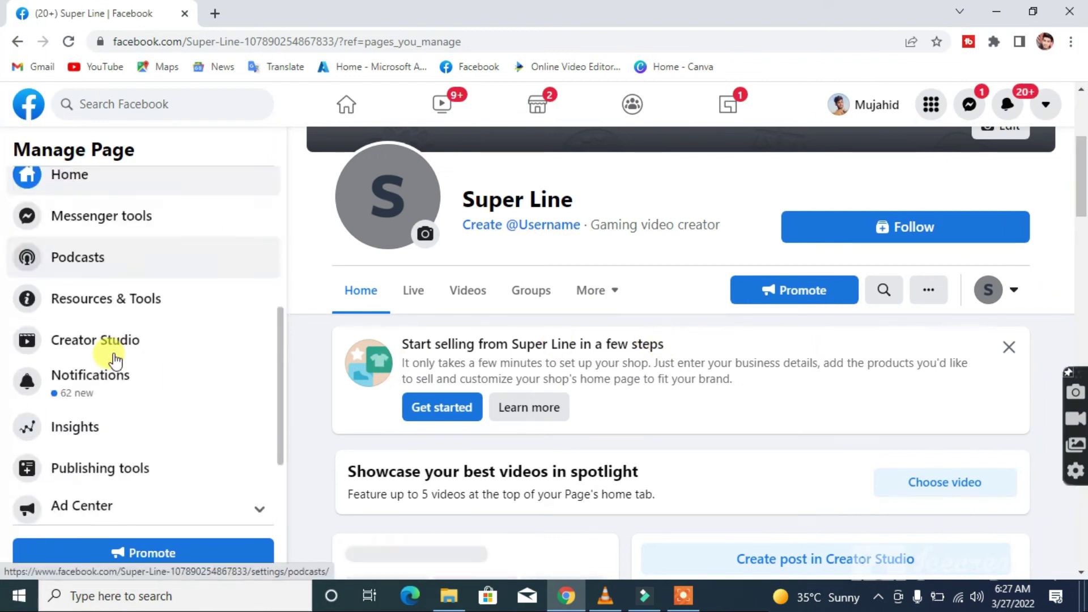
{"action": "right_click", "coordinate": [78, 342]}
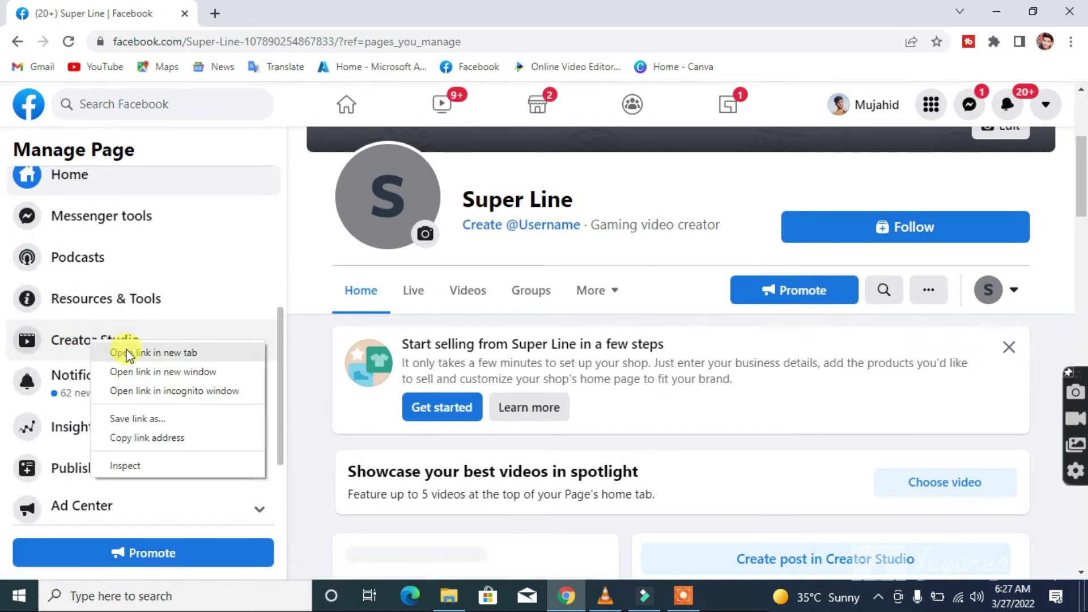
{"action": "left_click", "coordinate": [73, 347]}
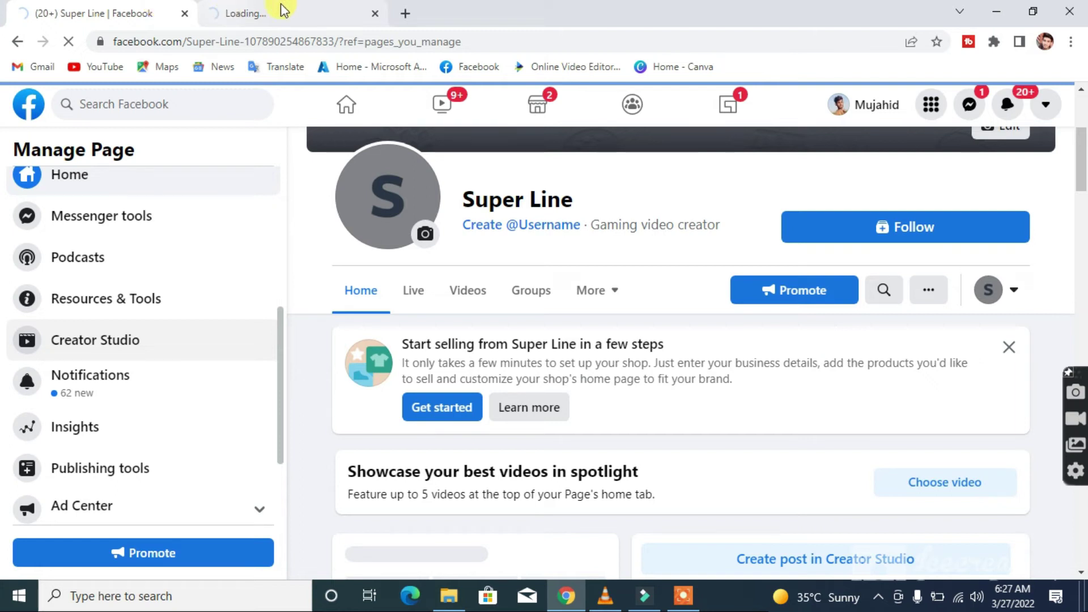
{"action": "left_click", "coordinate": [187, 336]}
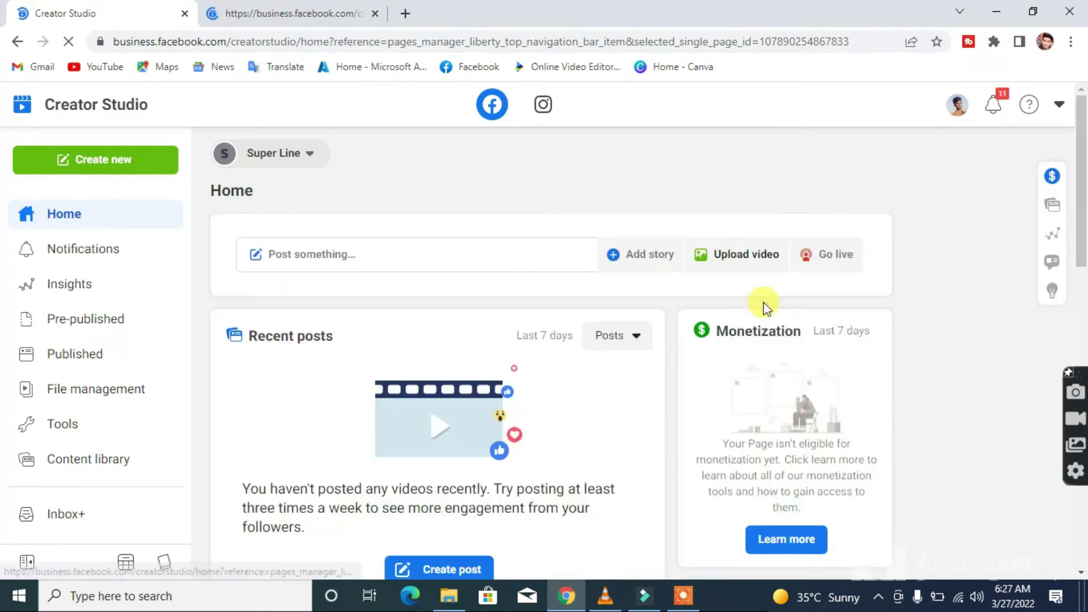
Start a single video upload in Creator Studio, answer Filmora's export abort prompt and return to Chrome
{"action": "left_click", "coordinate": [727, 262]}
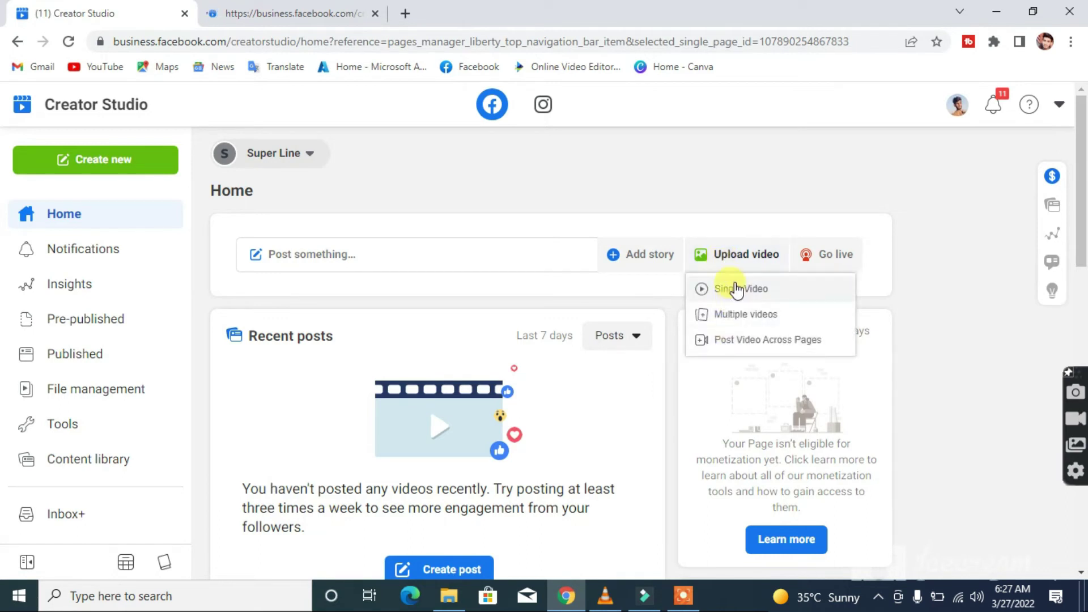
{"action": "left_click", "coordinate": [736, 290]}
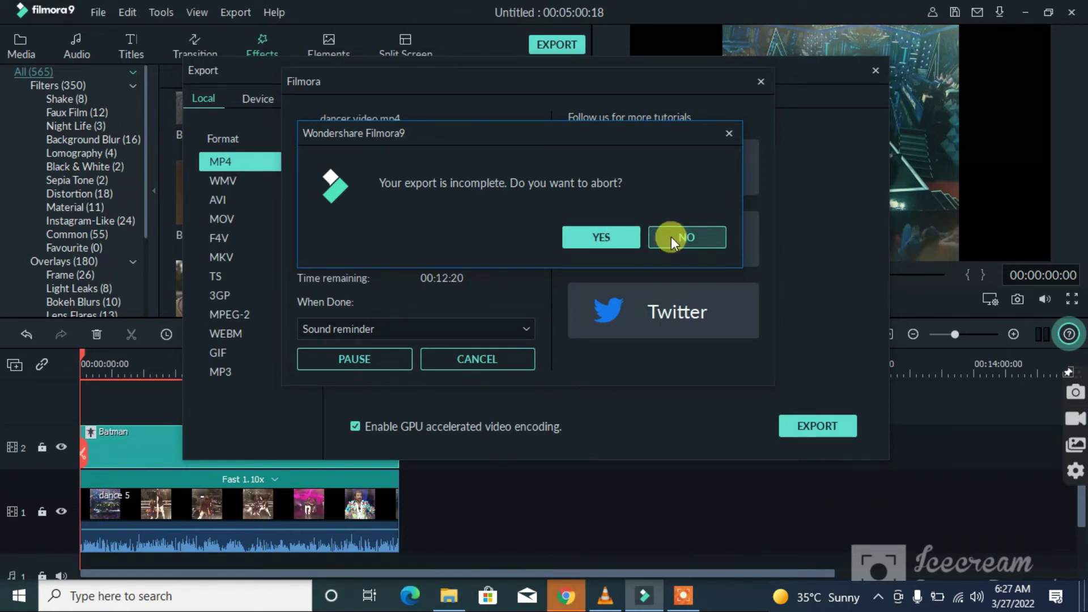
{"action": "left_click", "coordinate": [604, 237]}
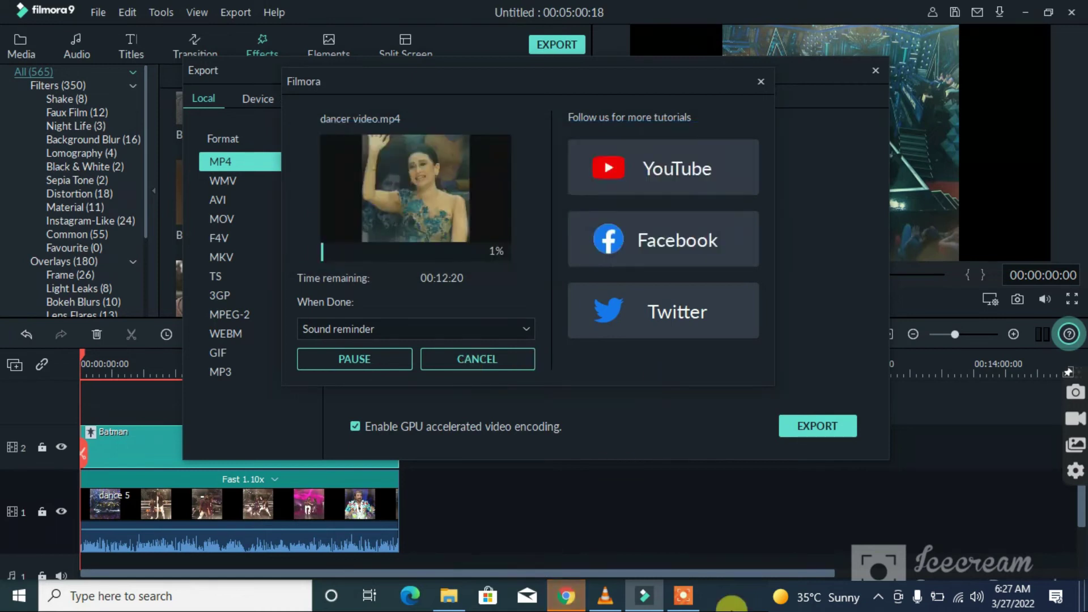
{"action": "left_click", "coordinate": [577, 588]}
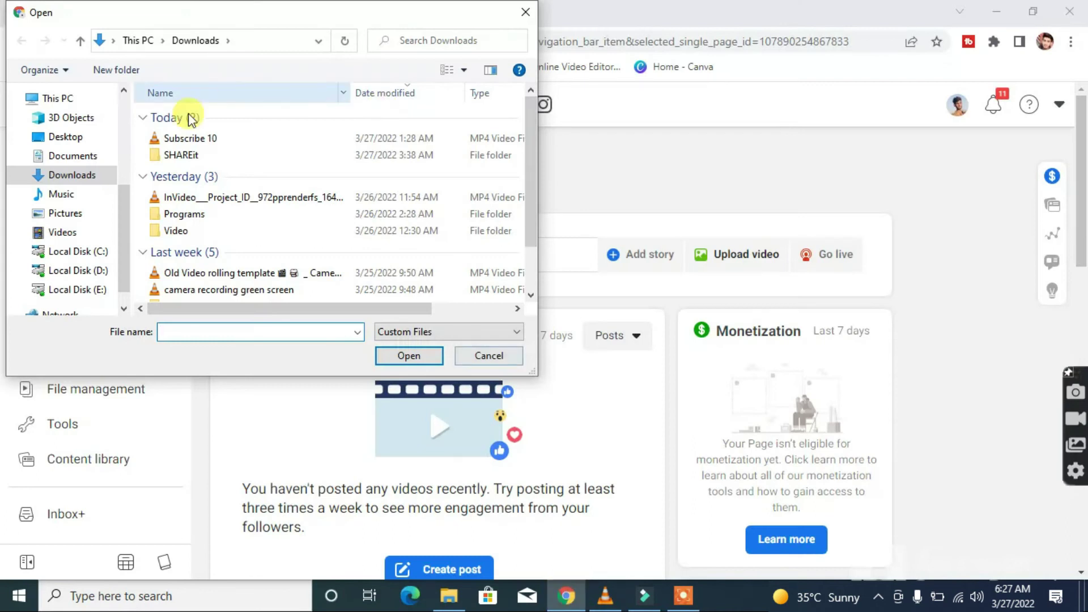
Select the "dance 5" video from the Facbook folder on Local Disk (D:) and load it into the upload form
{"action": "left_click_drag", "start_coordinate": [254, 19], "coordinate": [281, 147]}
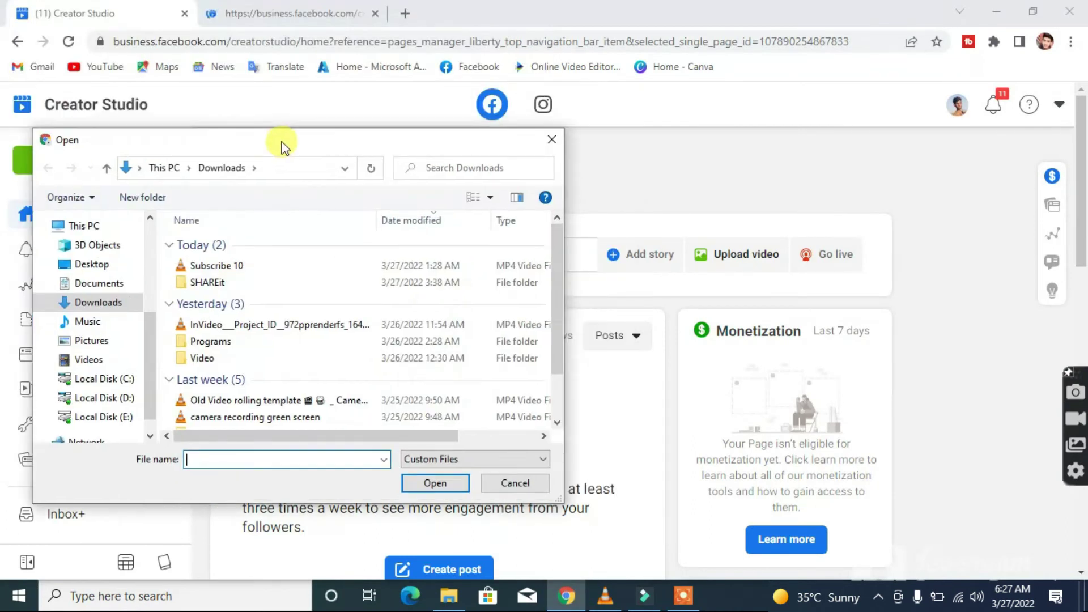
{"action": "left_click", "coordinate": [734, 250]}
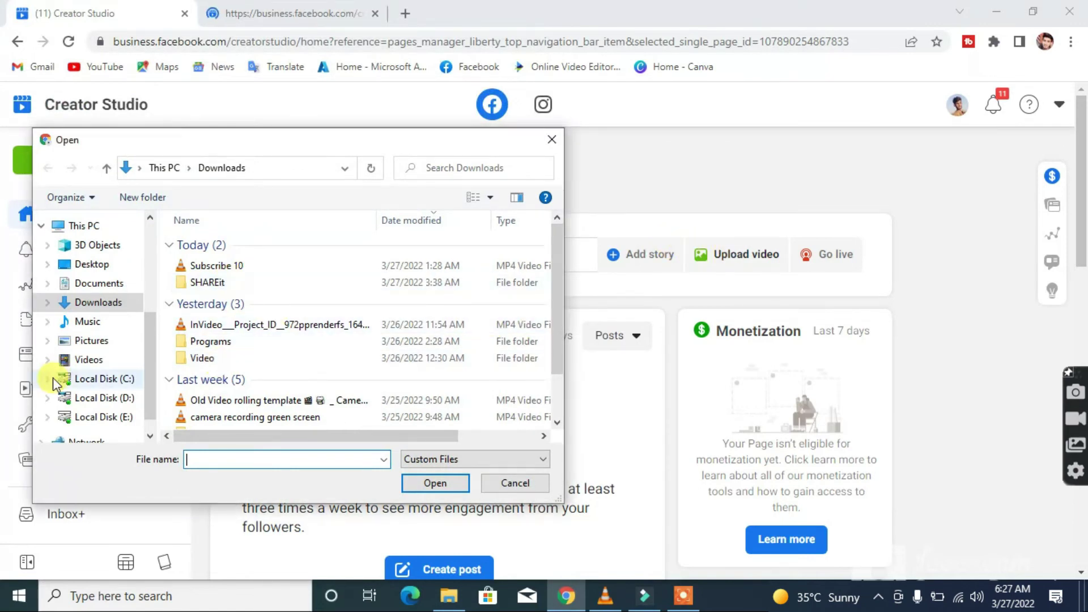
{"action": "left_click", "coordinate": [85, 398]}
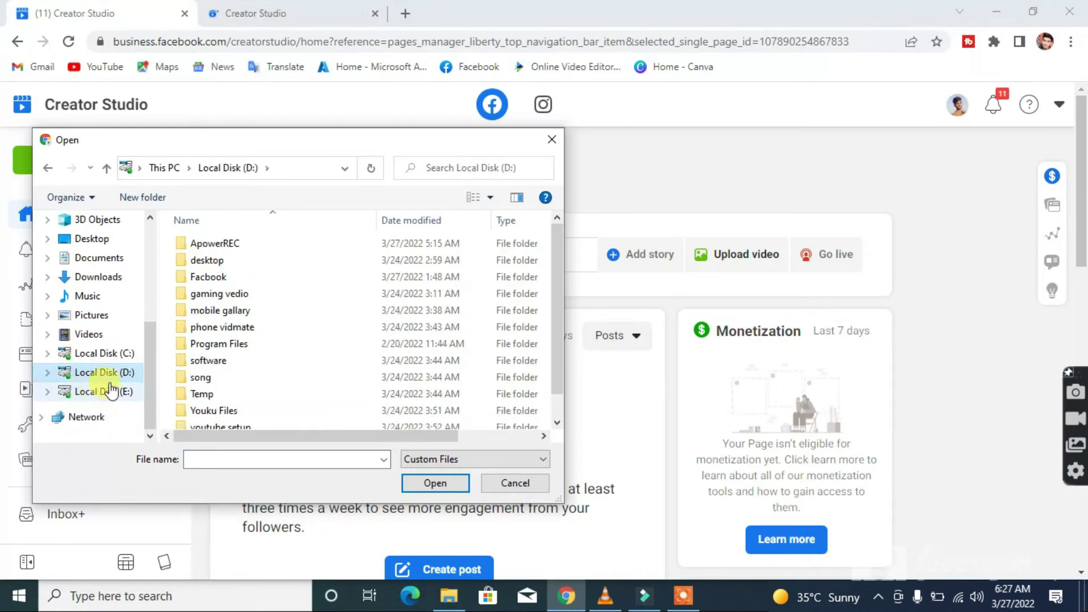
{"action": "left_click", "coordinate": [233, 277]}
{"action": "double_click", "coordinate": [233, 277]}
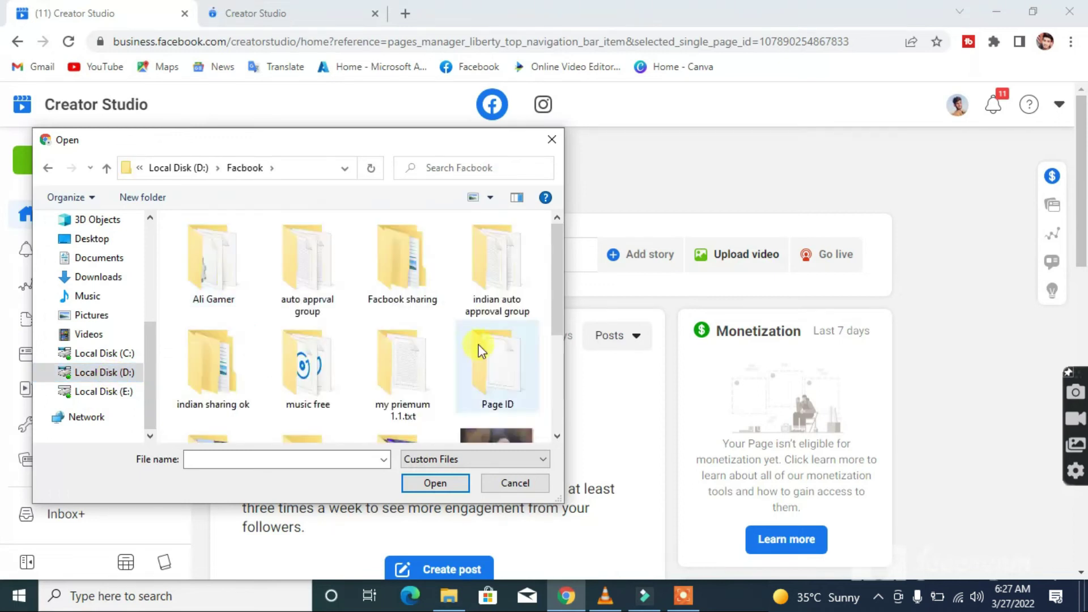
{"action": "scroll", "coordinate": [481, 346], "scroll_direction": "down", "scroll_amount": 3}
{"action": "left_click", "coordinate": [505, 306]}
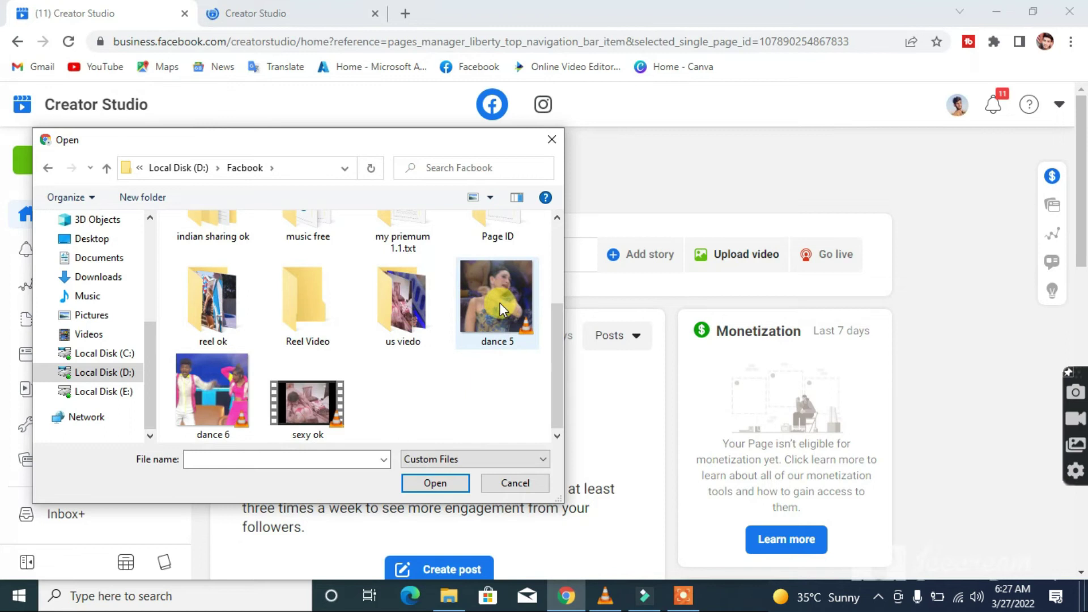
{"action": "left_click", "coordinate": [426, 480]}
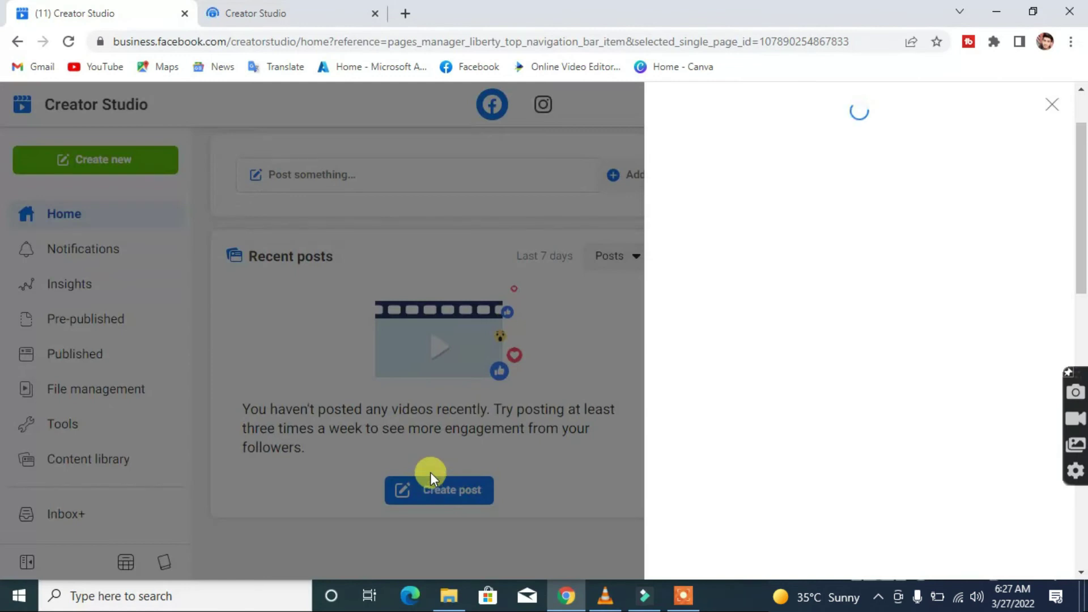
{"action": "left_click", "coordinate": [430, 472]}
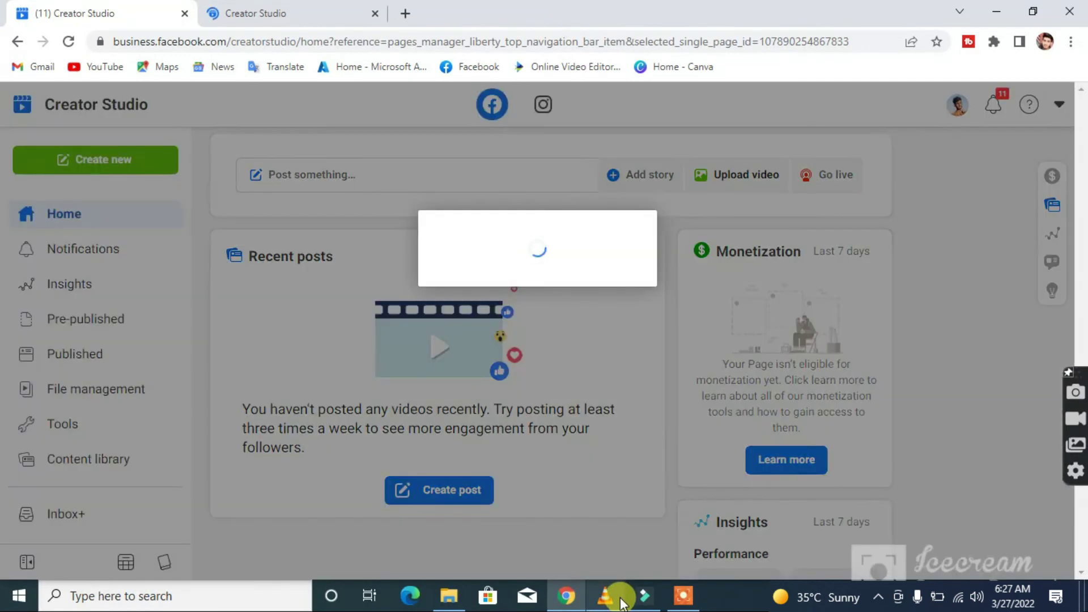
{"action": "mouse_move", "coordinate": [617, 605]}
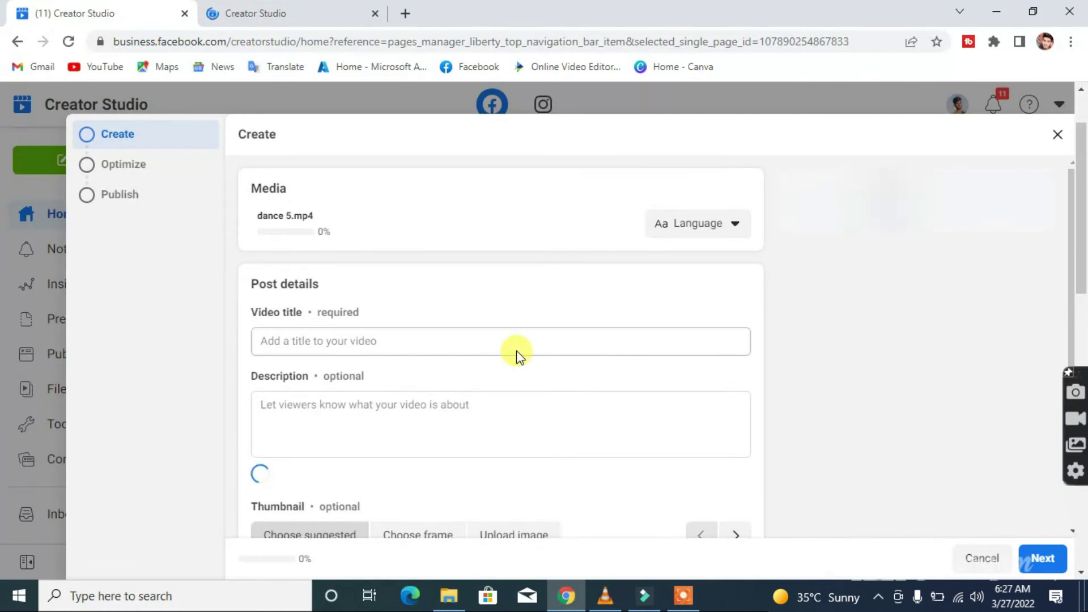
Title the video "Brst dance Performance 2022" and copy the title into the description
{"action": "left_click", "coordinate": [367, 338]}
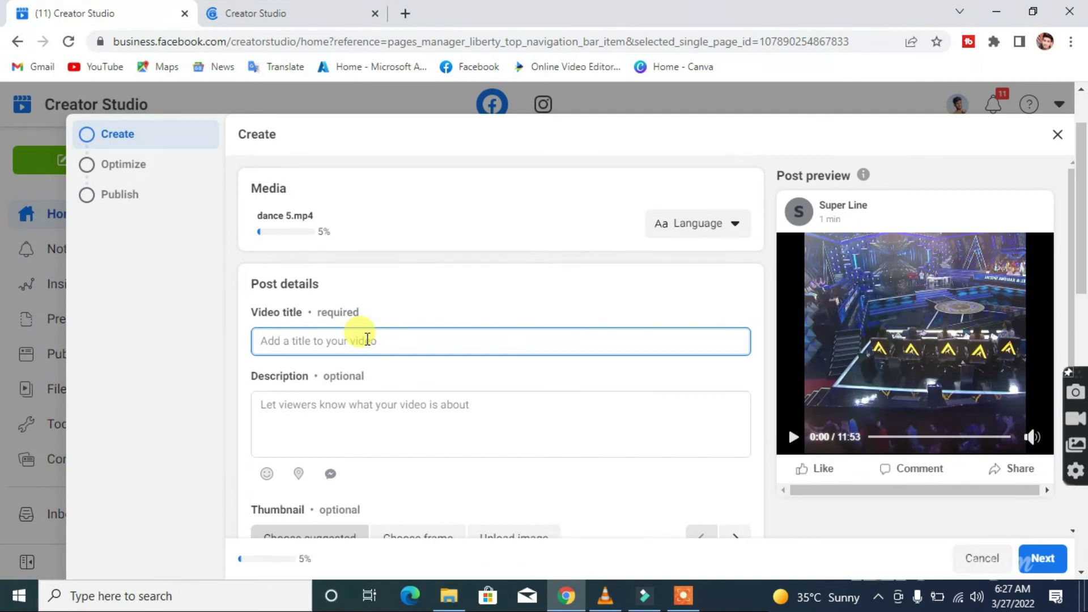
{"action": "type", "text": "Brst dance Performance 2022"}
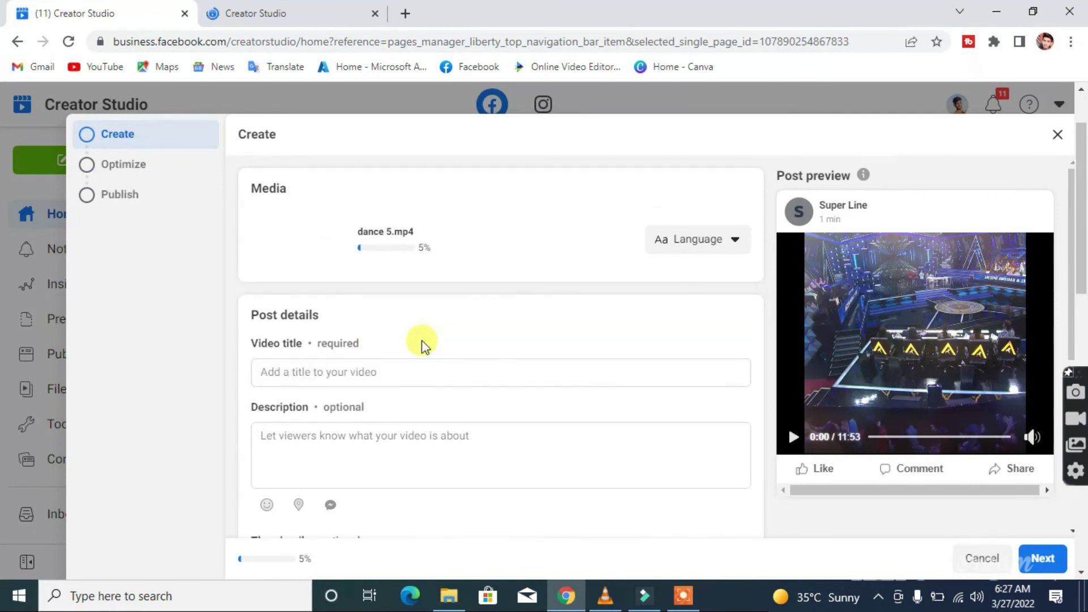
{"action": "key", "text": "ctrl+a"}
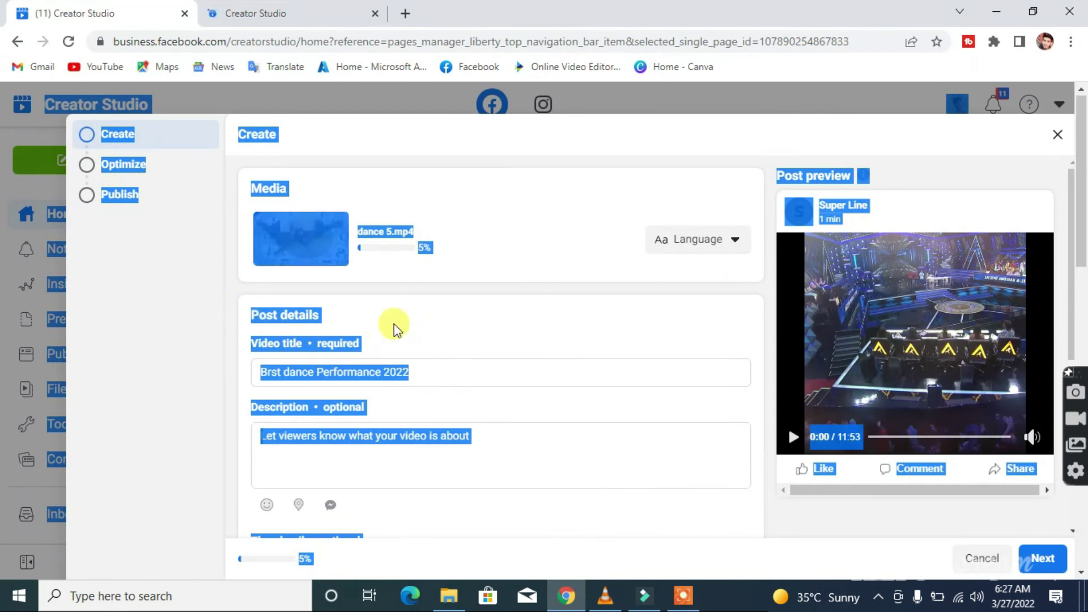
{"action": "left_click", "coordinate": [414, 345]}
{"action": "left_click", "coordinate": [417, 372]}
{"action": "key", "text": "ctrl+a"}
{"action": "key", "text": "ctrl+c"}
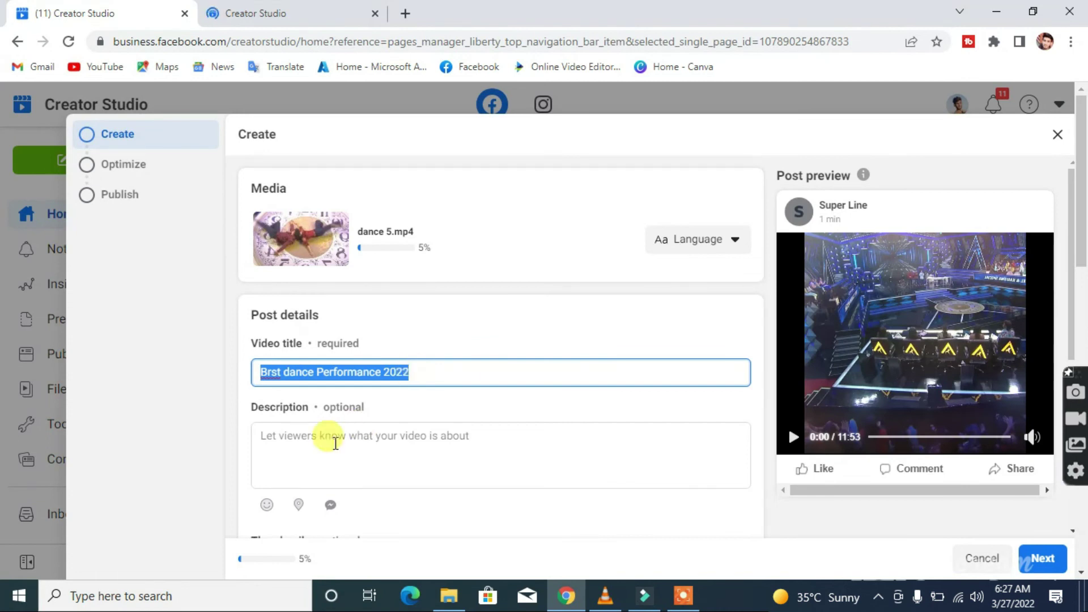
{"action": "left_click", "coordinate": [332, 441]}
{"action": "key", "text": "ctrl+v"}
Show the additional post options, enable tags and add the tag "top dancer"
{"action": "scroll", "coordinate": [356, 431], "scroll_direction": "down", "scroll_amount": 6}
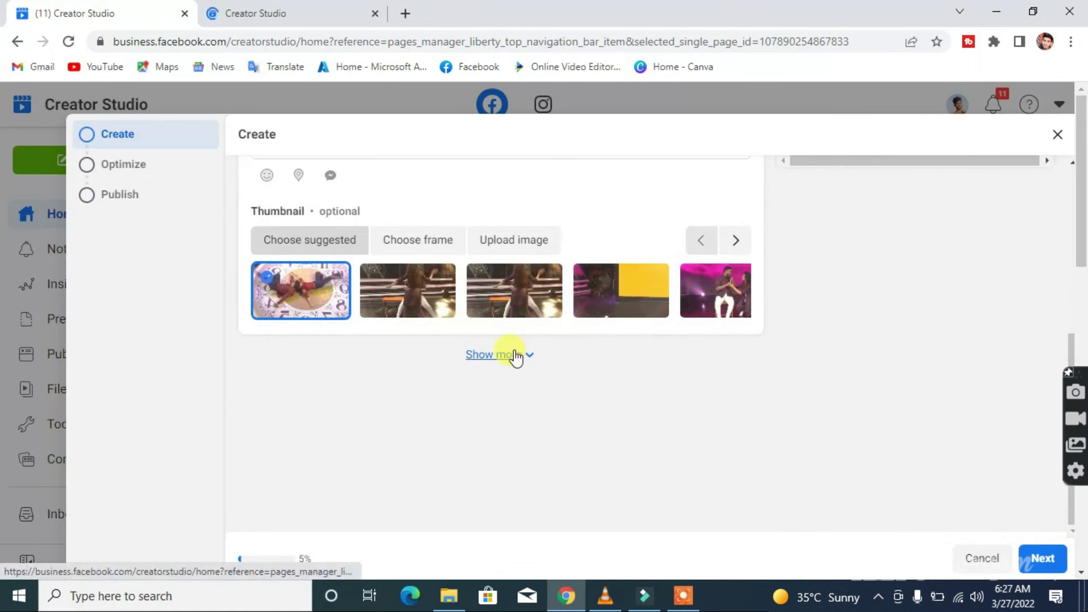
{"action": "left_click", "coordinate": [534, 365]}
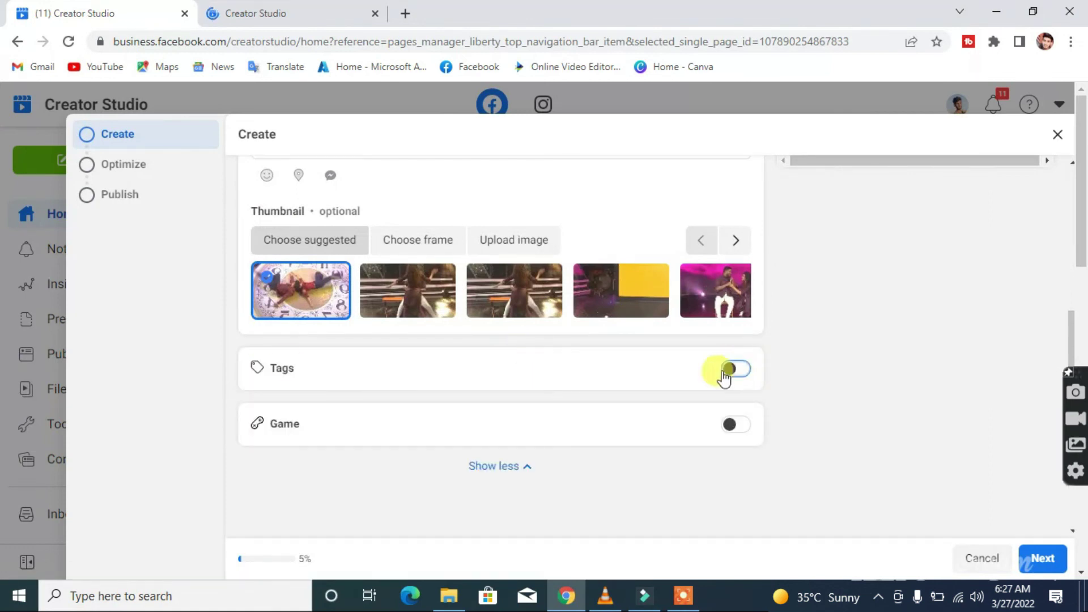
{"action": "left_click", "coordinate": [737, 370]}
{"action": "left_click", "coordinate": [307, 399]}
{"action": "type", "text": "top dab"}
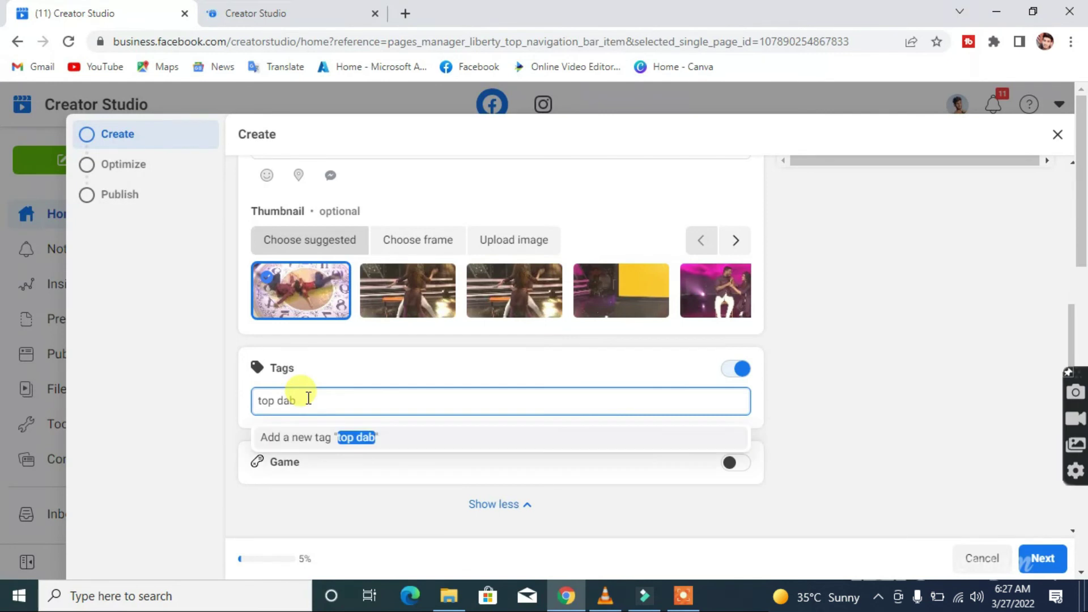
{"action": "key", "text": "BackSpace"}
{"action": "type", "text": "nce"}
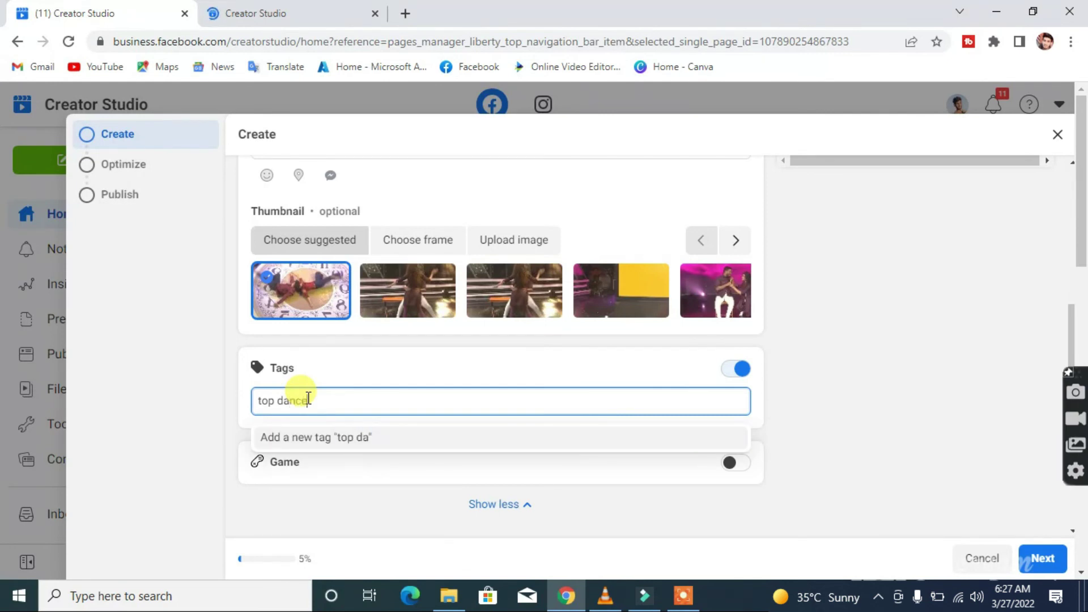
{"action": "type", "text": "r"}
{"action": "key", "text": "Return"}
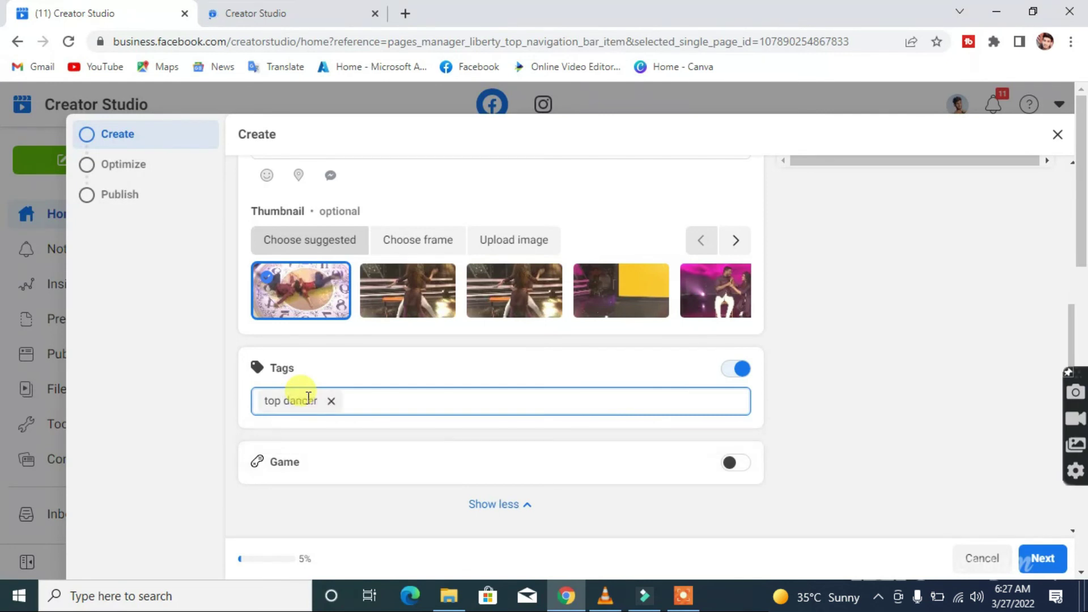
Add the tags "best dance" and "best performance" to the video
{"action": "type", "text": "best dance"}
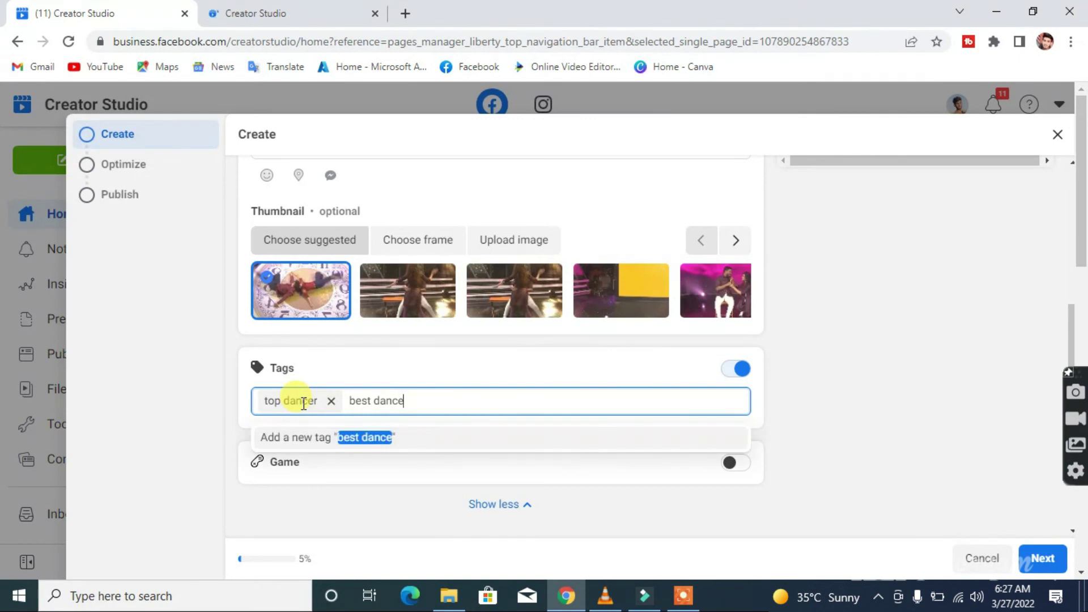
{"action": "key", "text": "Return"}
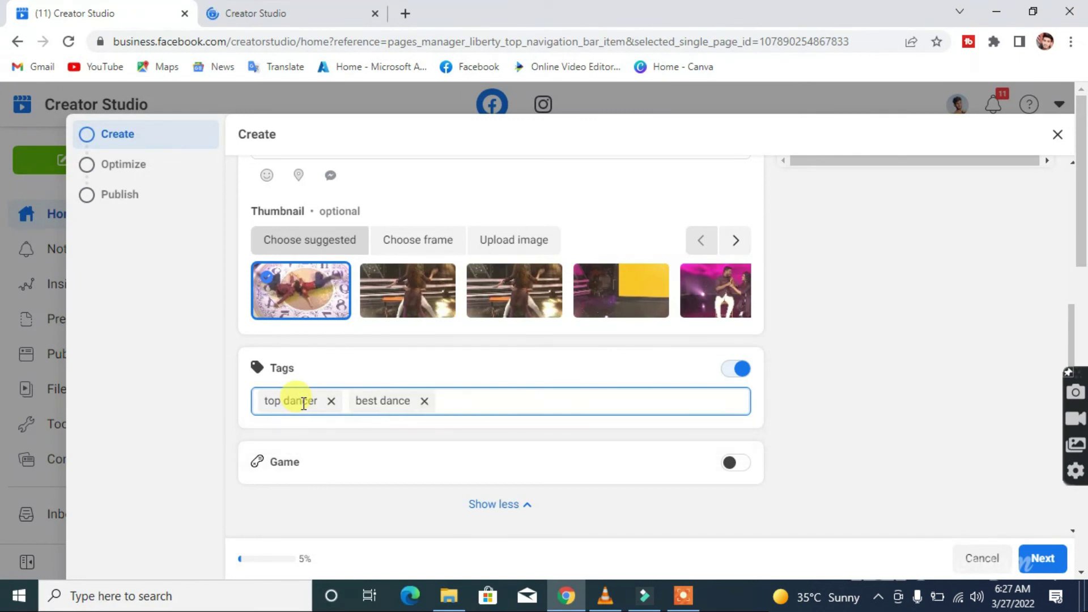
{"action": "type", "text": "best performance"}
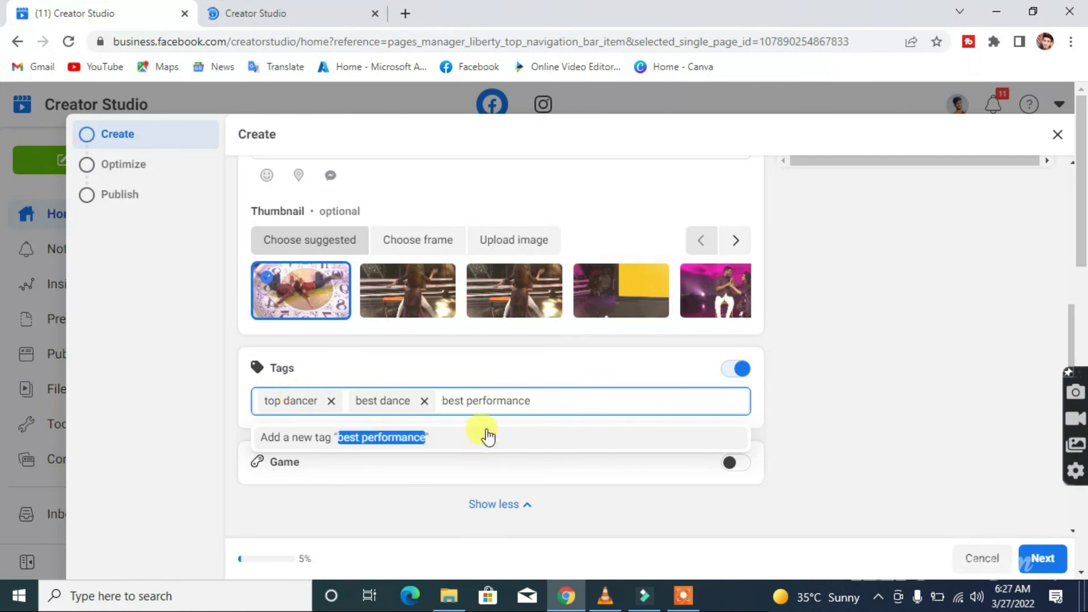
{"action": "left_click", "coordinate": [487, 436]}
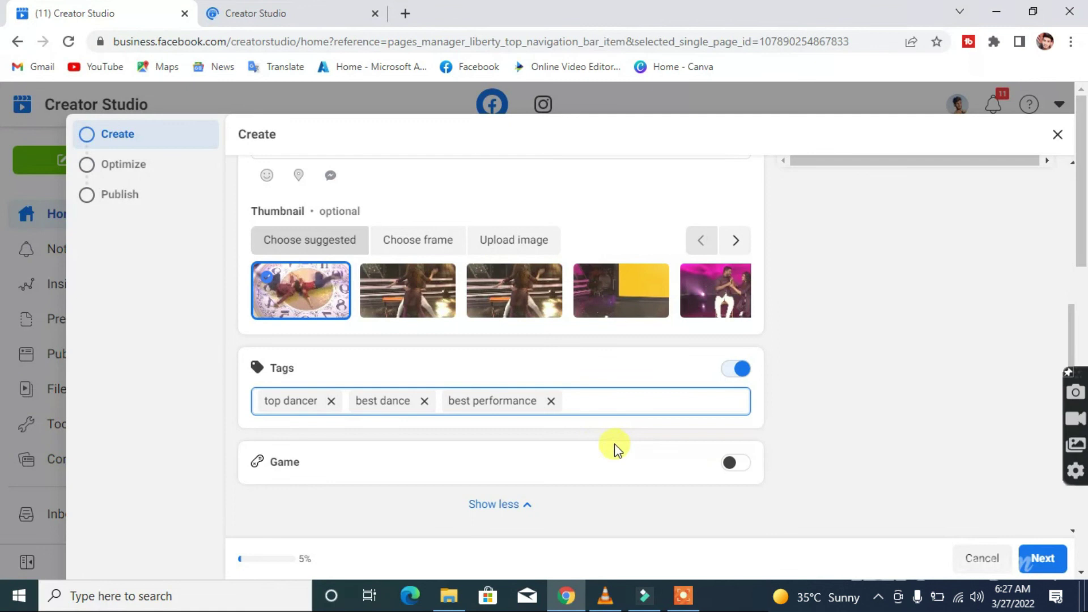
Try to continue past the Create stage and set the video language to Hindi
{"action": "scroll", "coordinate": [905, 486], "scroll_direction": "down", "scroll_amount": 1}
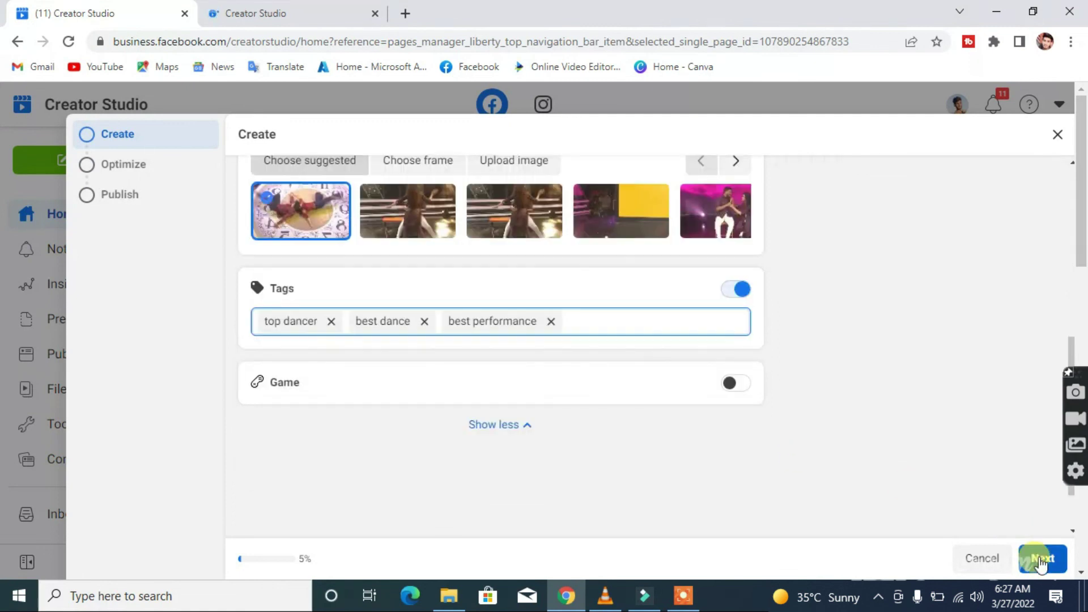
{"action": "left_click", "coordinate": [1040, 558]}
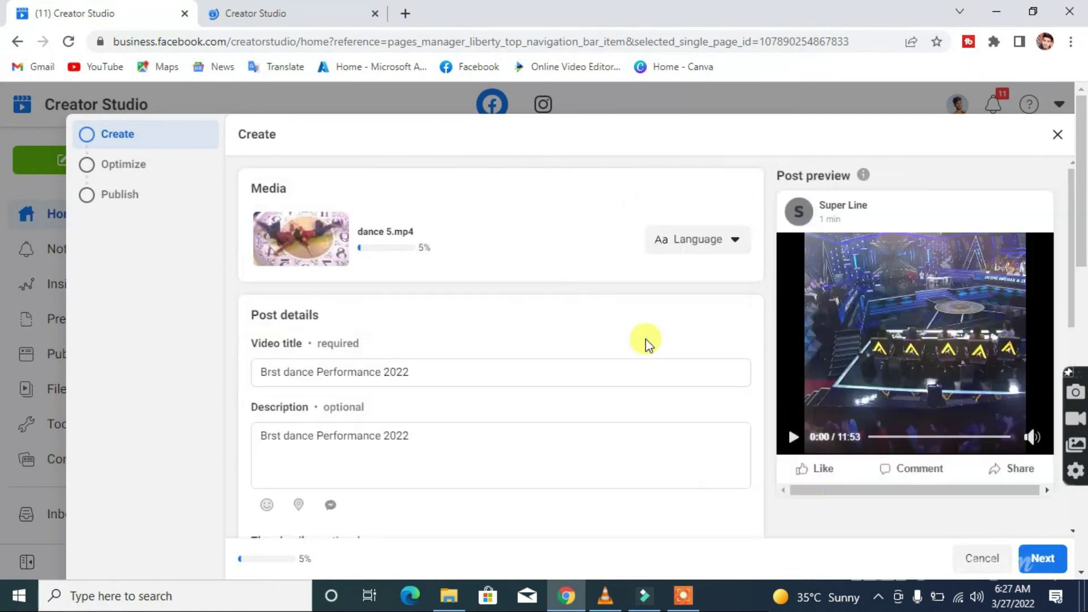
{"action": "left_click", "coordinate": [703, 245]}
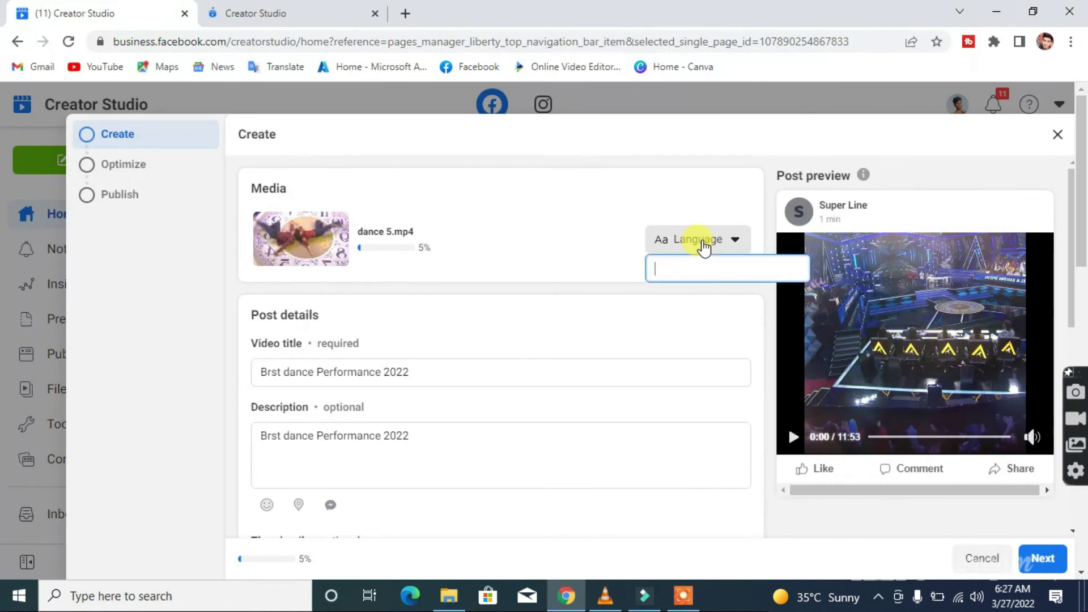
{"action": "type", "text": "hind"}
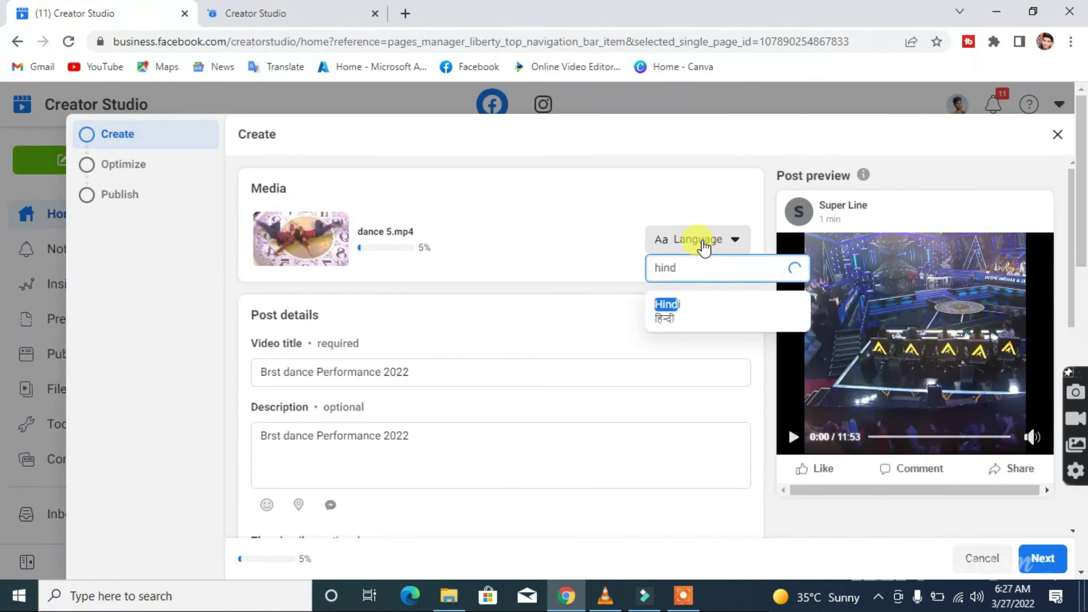
{"action": "left_click", "coordinate": [673, 307]}
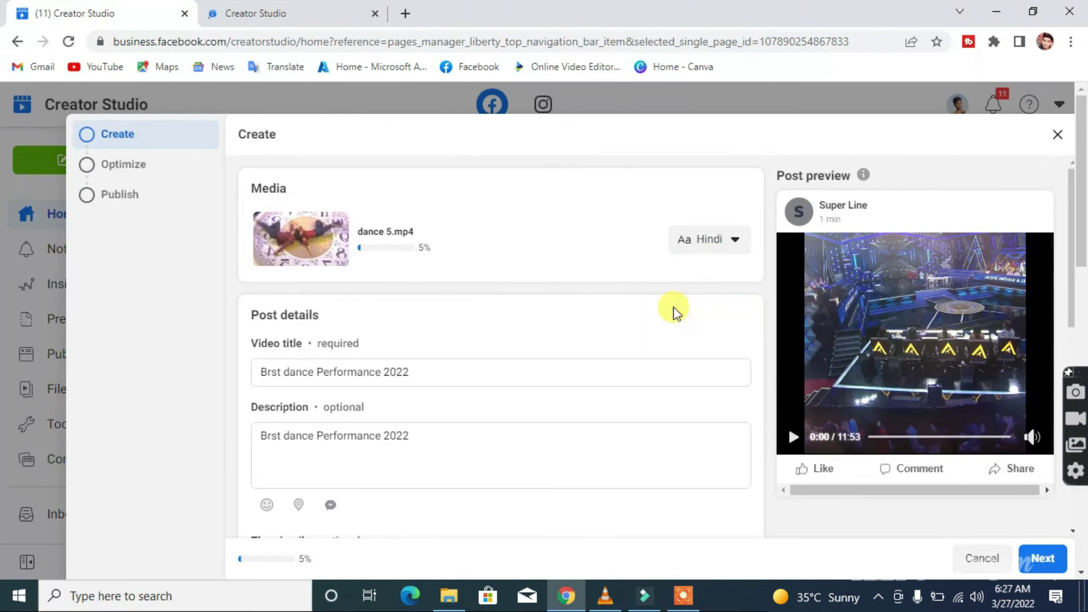
Proceed through the Optimize stage with its recommended selections to the Publish stage
{"action": "scroll", "coordinate": [617, 385], "scroll_direction": "down", "scroll_amount": 3}
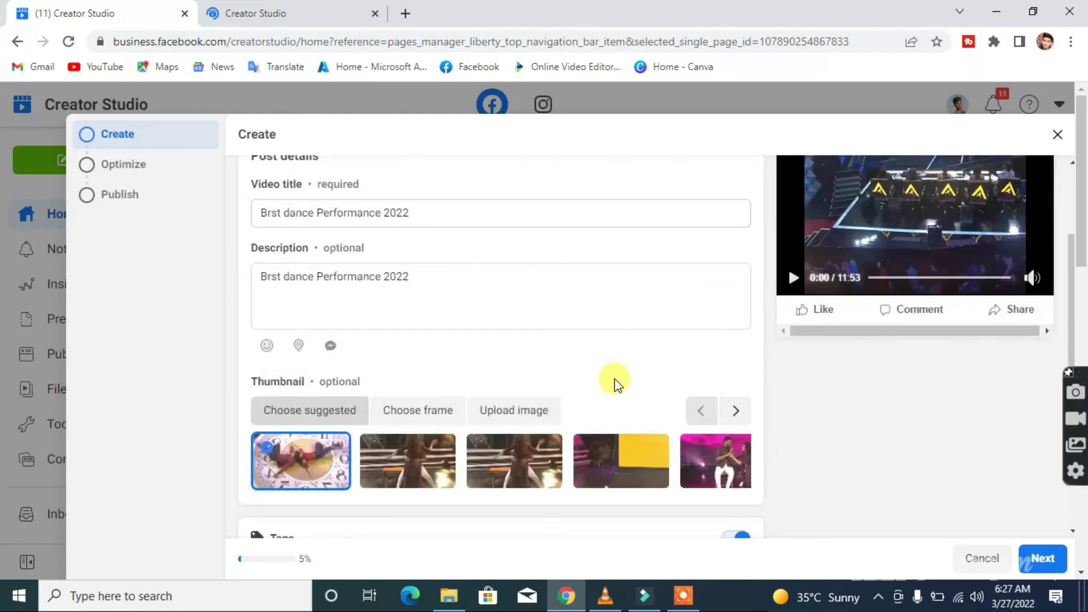
{"action": "left_click", "coordinate": [1048, 564]}
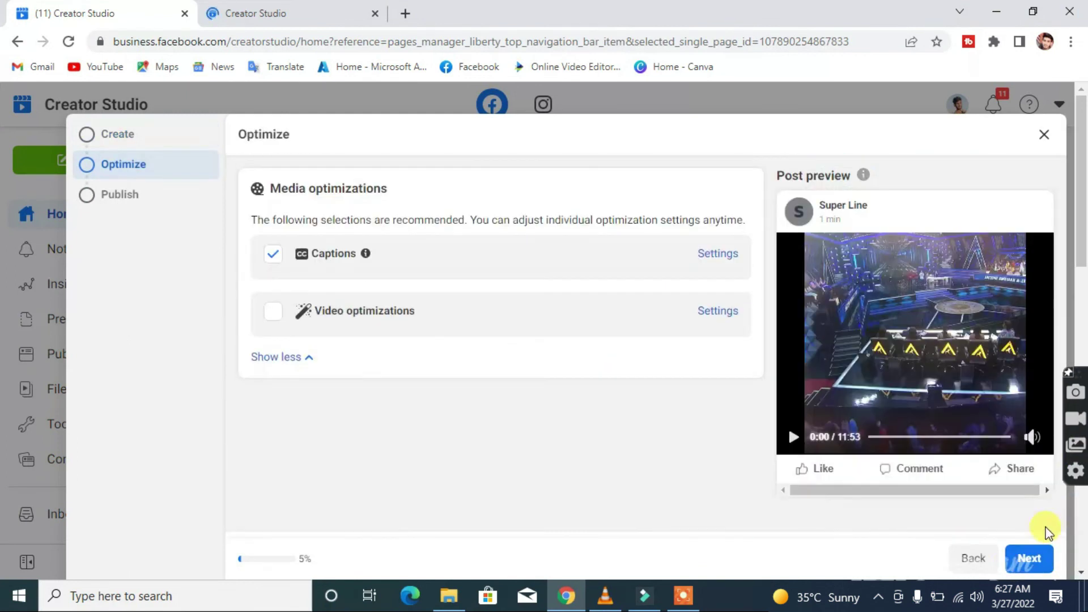
{"action": "left_click", "coordinate": [1022, 561]}
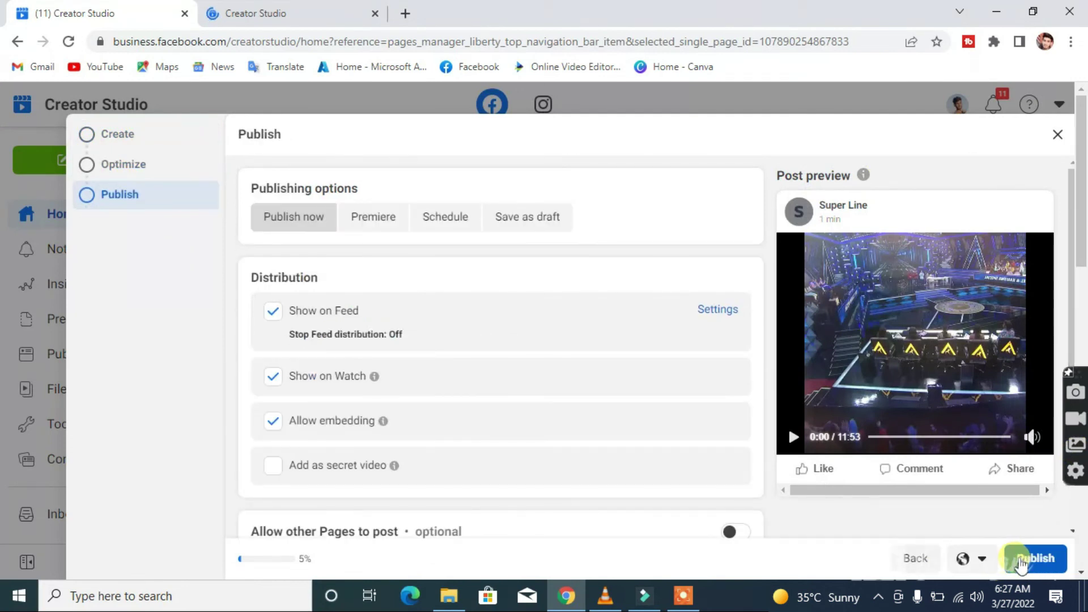